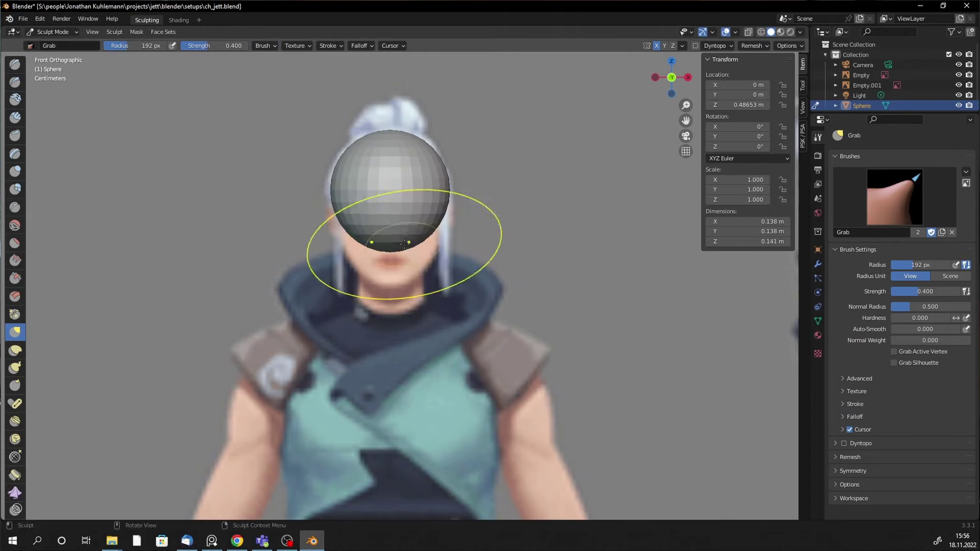
- Orbit around the sculpted head profile and switch to the Draw brush
middle_drag(412, 266, 442, 275)
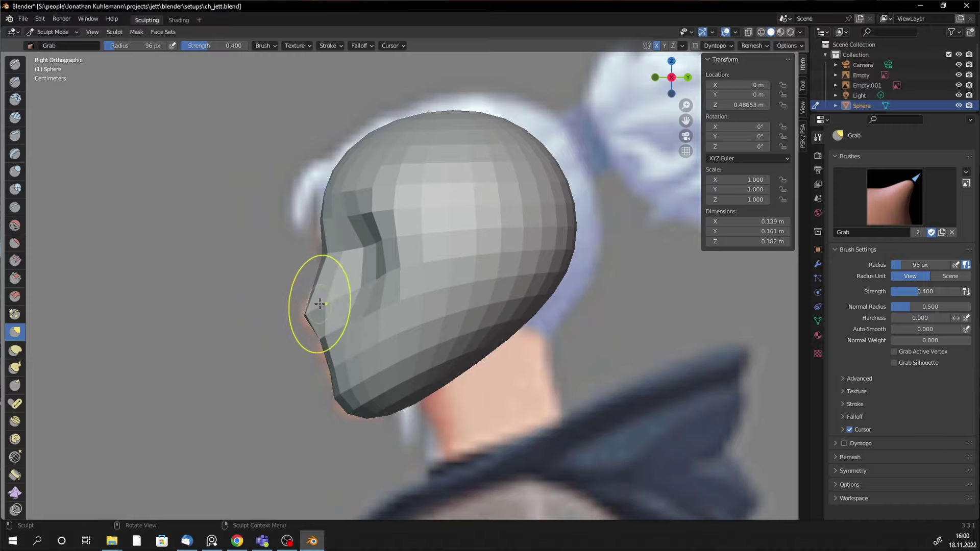
middle_drag(320, 304, 393, 292)
key(x)
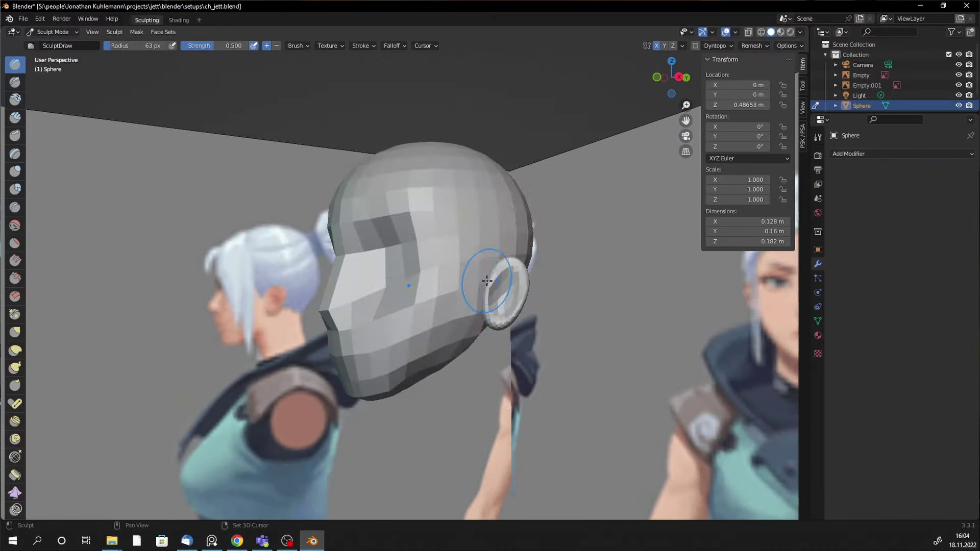
- Voxel remesh the head at a finer resolution and inspect the result
key(r)
click(489, 271)
key(ctrl+r)
mouse_move(489, 271)
middle_down()
mouse_move(492, 258)
mouse_move(472, 305)
middle_up()
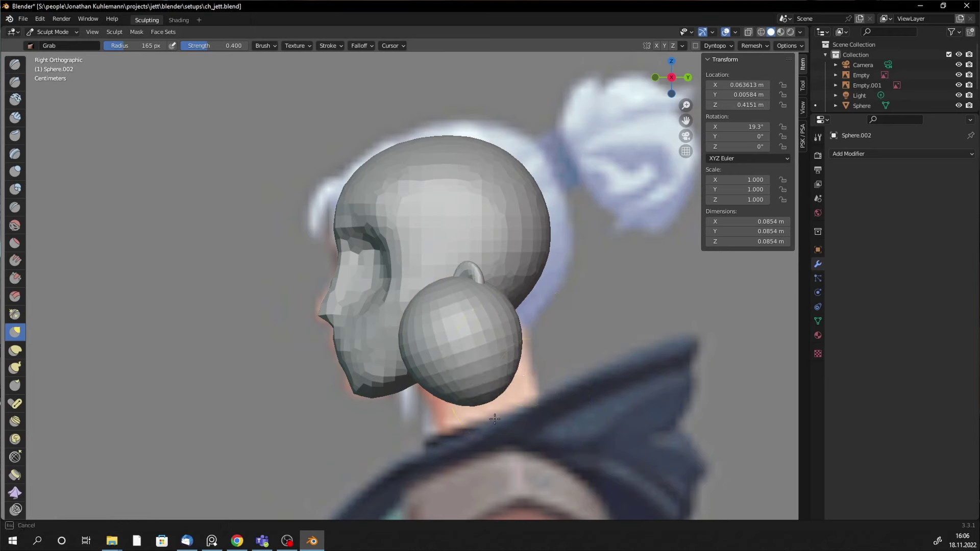
- Pull a neck out of the head and start adding a modifier to the eyelid plane
drag(493, 394, 480, 413)
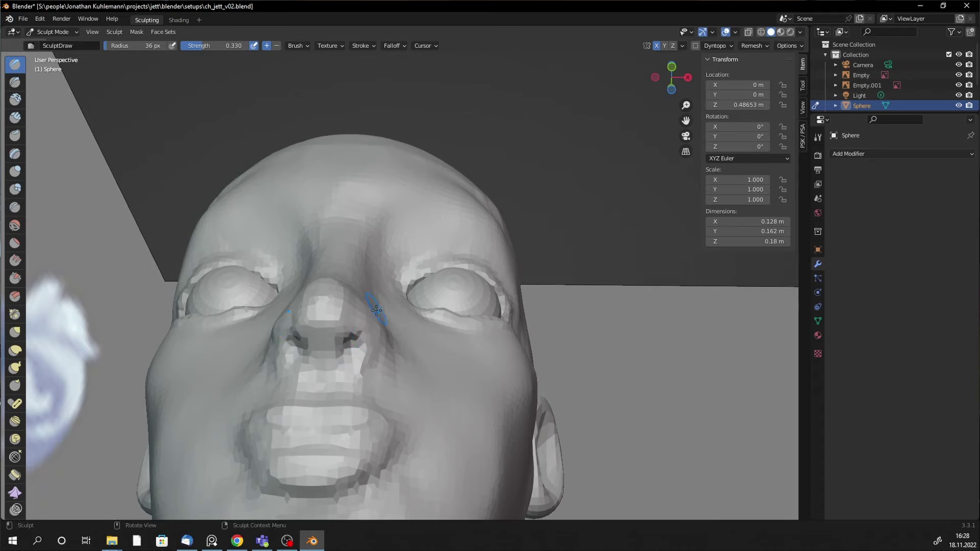
middle_drag(376, 310, 400, 314)
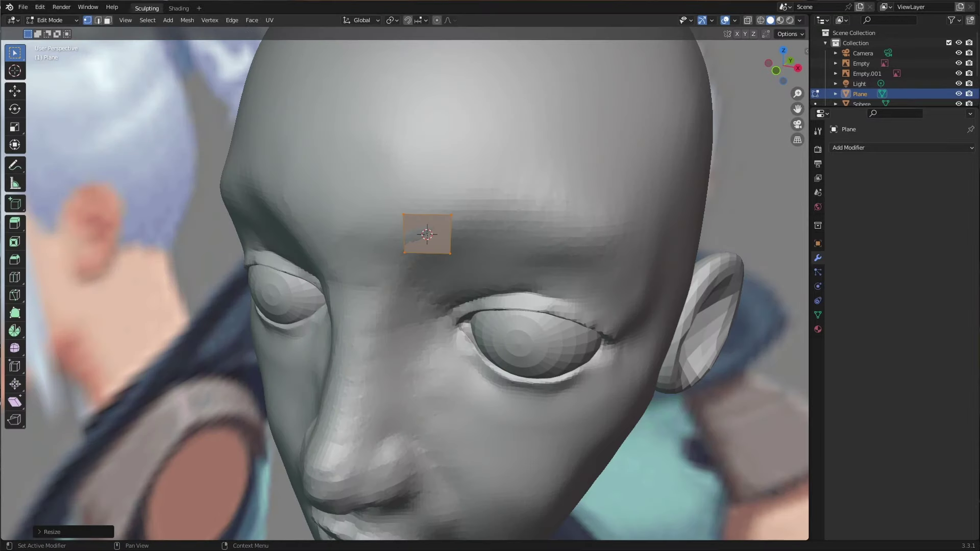
click(851, 148)
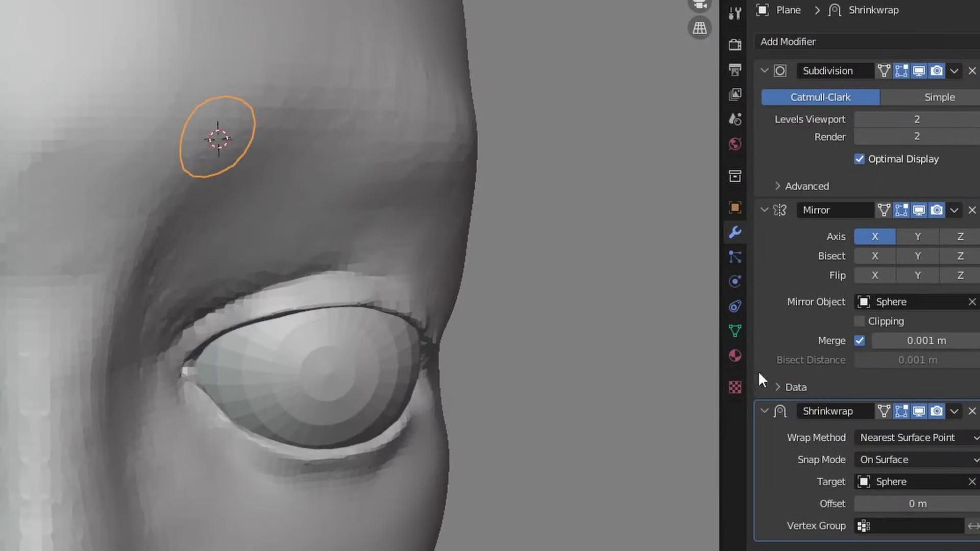
- Set the Shrinkwrap snap mode to Above Surface and snapping to Face Project
click(924, 389)
click(919, 440)
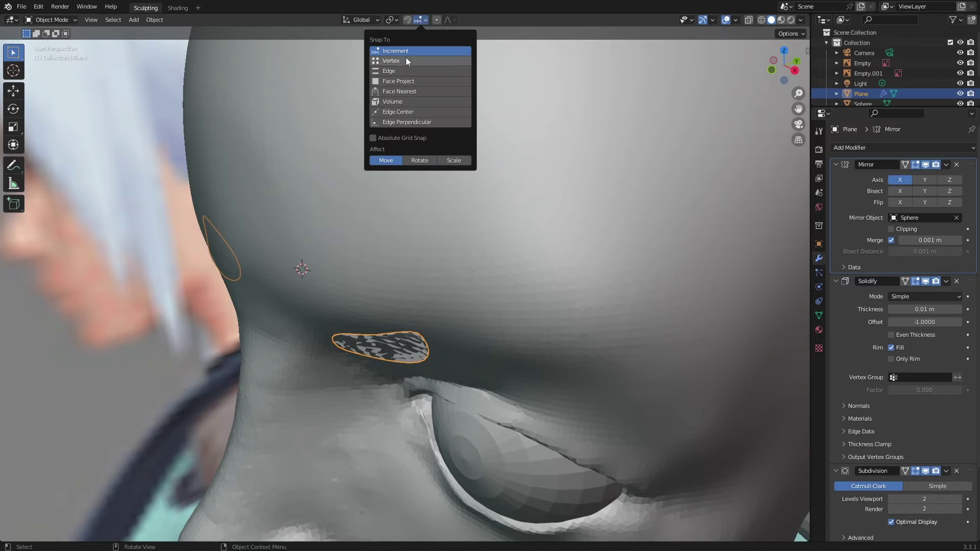
click(410, 81)
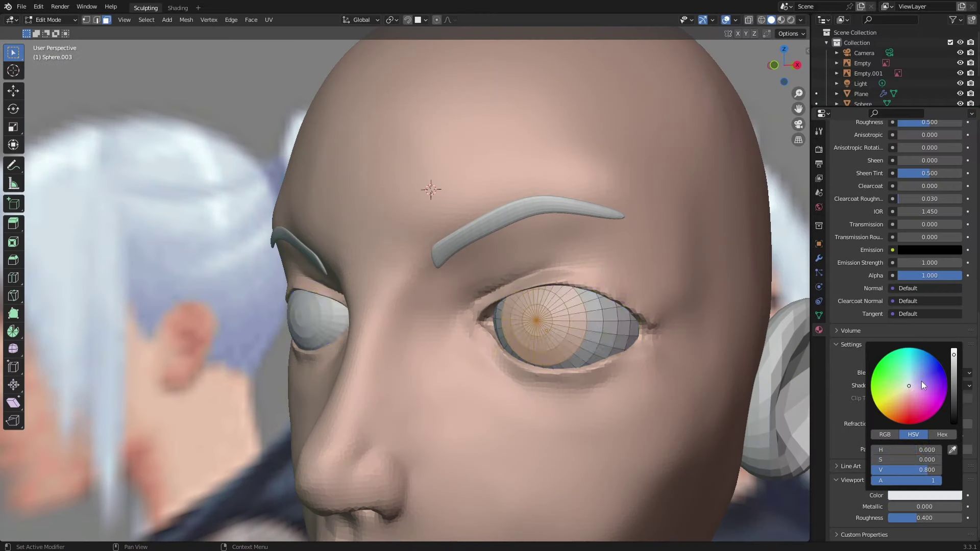
- Give the iris a blue viewport colour and move to the eye's other material slot
click(921, 381)
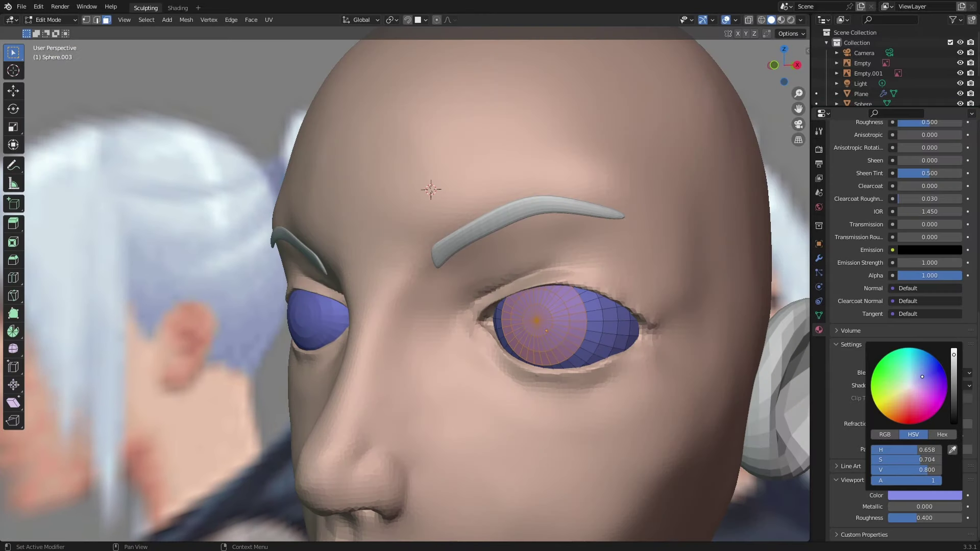
scroll(877, 236, up, 8)
scroll(868, 168, up, 8)
click(868, 160)
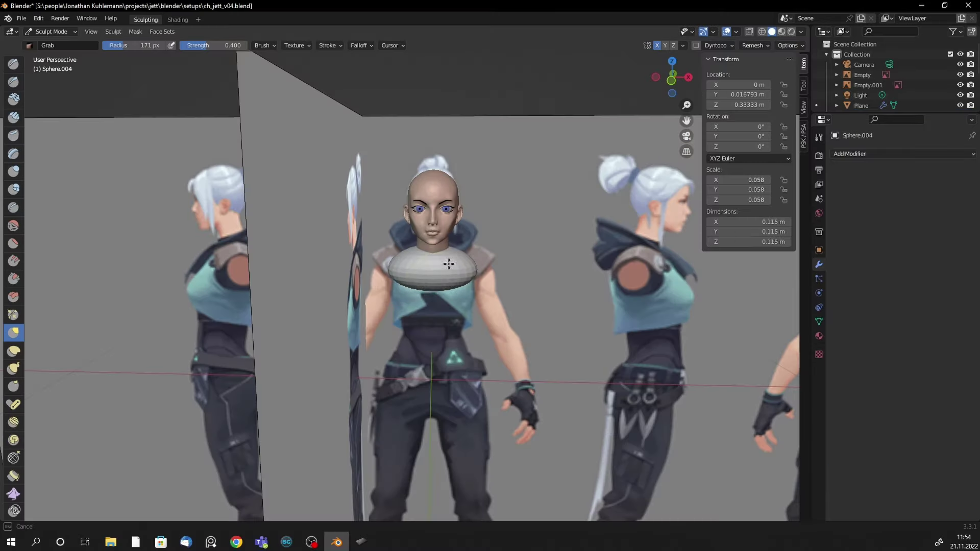
- Grab-sculpt the sphere into a rough upper torso in side and front views
drag(441, 280, 434, 332)
middle_drag(434, 332, 370, 348)
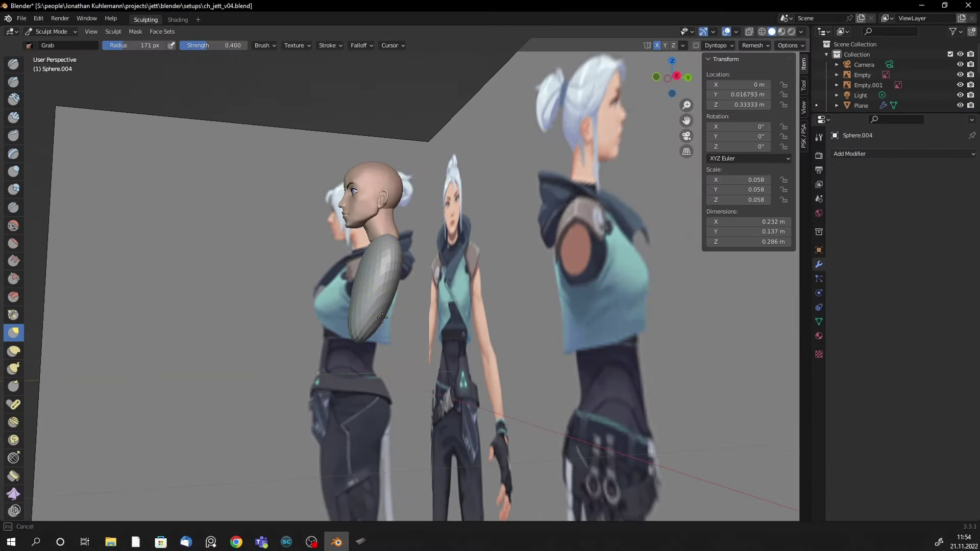
mouse_move(360, 352)
mouse_down()
mouse_move(334, 291)
mouse_move(395, 269)
mouse_up()
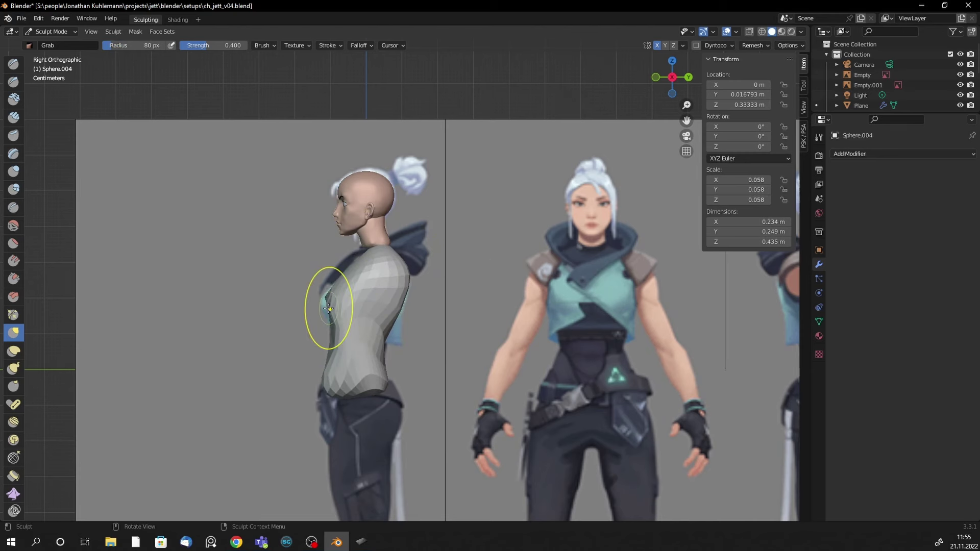
key(KP_1)
drag(459, 339, 504, 246)
middle_drag(504, 245, 416, 296)
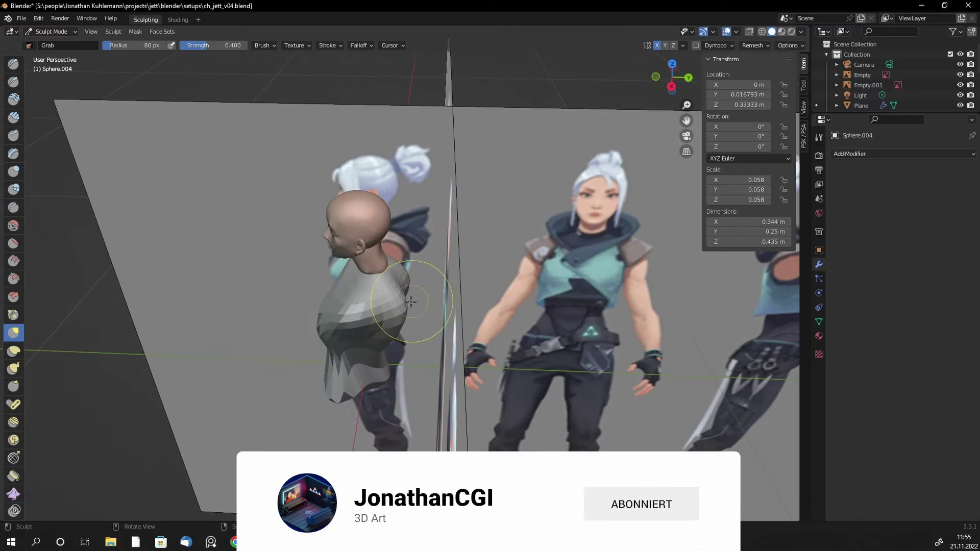
- Voxel remesh the torso evenly, then return to the Grab brush near the head
key(r)
click(436, 381)
key(ctrl+r)
key(x)
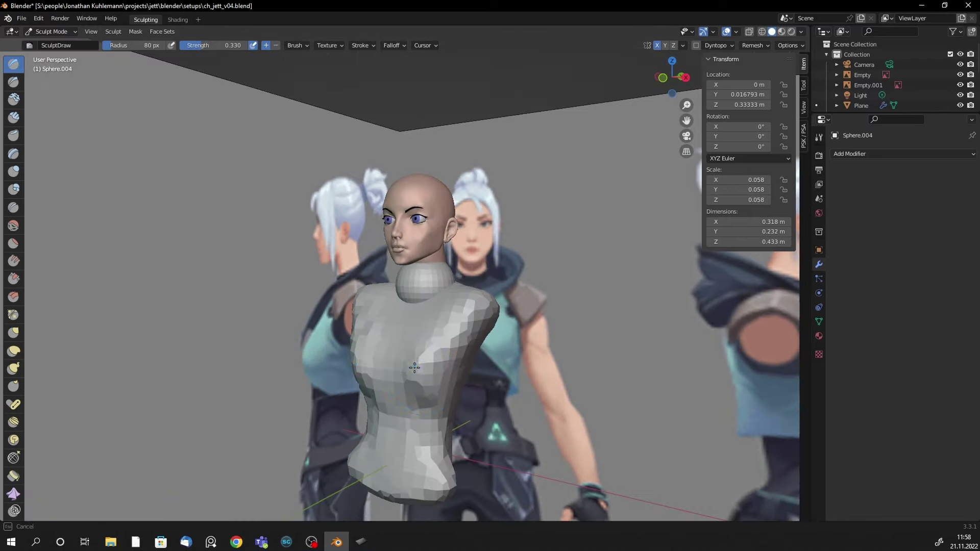
key(g)
mouse_move(408, 356)
middle_down()
mouse_move(420, 306)
mouse_move(464, 351)
middle_up()
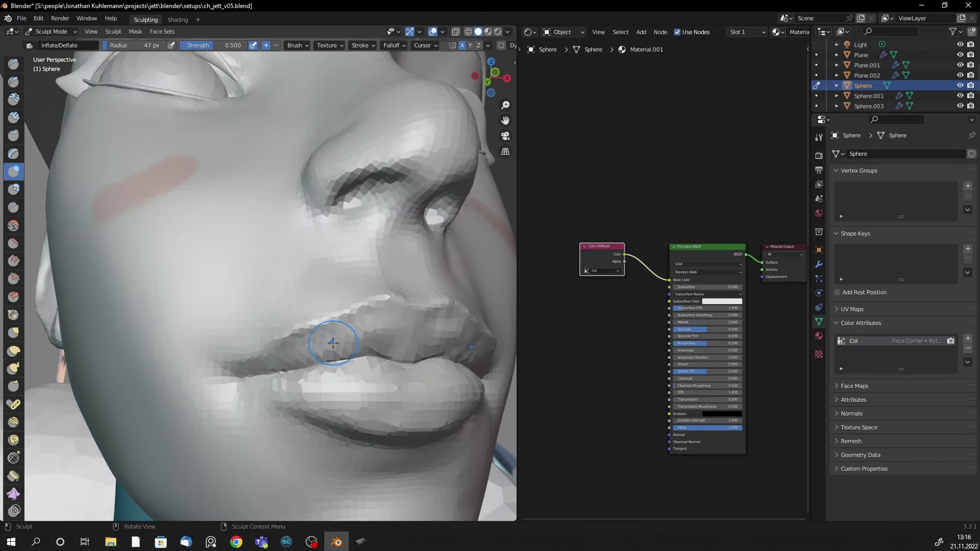
- Compare the face with the reference from several angles and paint the irises darker
middle_drag(414, 354, 357, 329)
mouse_move(245, 350)
middle_down()
mouse_move(409, 350)
mouse_move(357, 327)
mouse_move(372, 329)
middle_up()
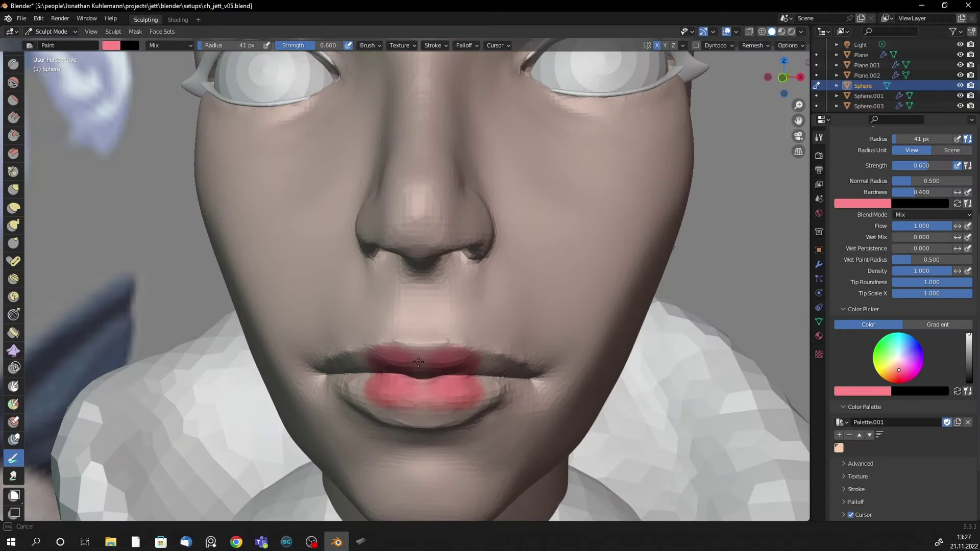
middle_drag(418, 362, 496, 340)
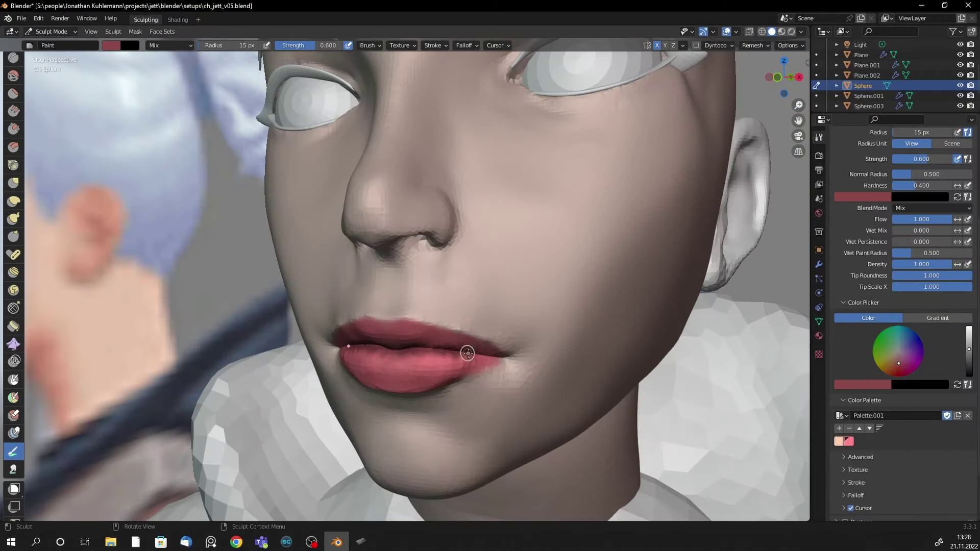
middle_drag(468, 353, 425, 377)
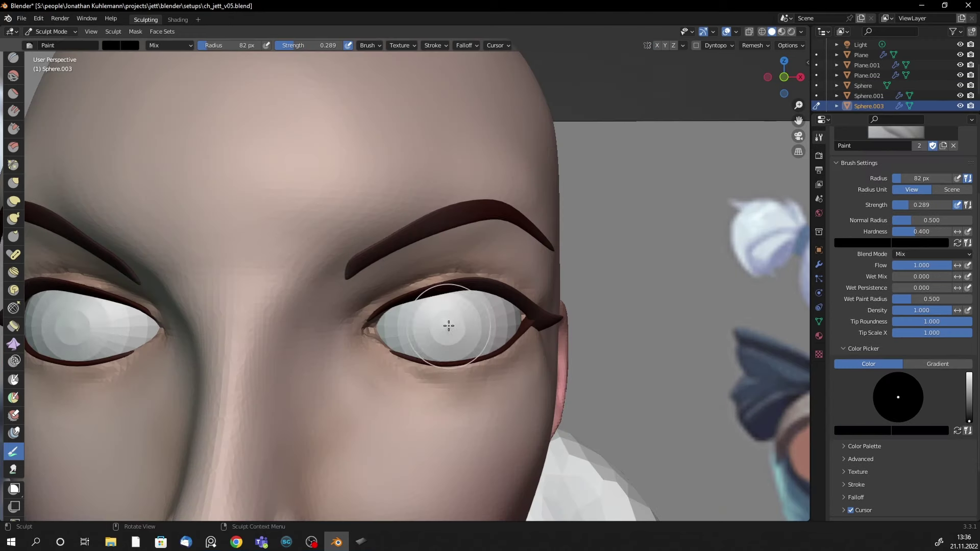
mouse_move(448, 325)
mouse_down()
mouse_move(459, 318)
mouse_move(452, 328)
mouse_up()
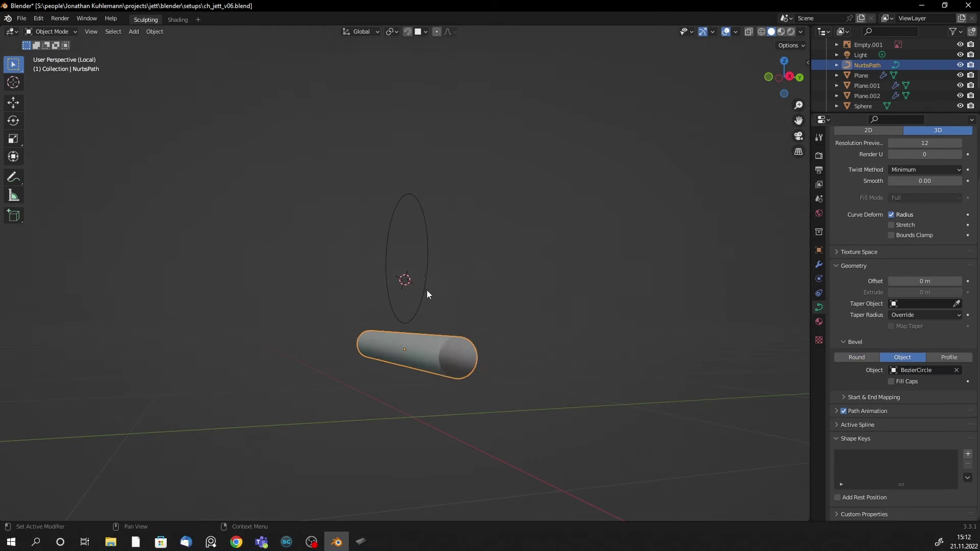
- Rotate the tube 90° upright and move the BezierCircle profile downward
key(KP_1)
text(r90)
key(Return)
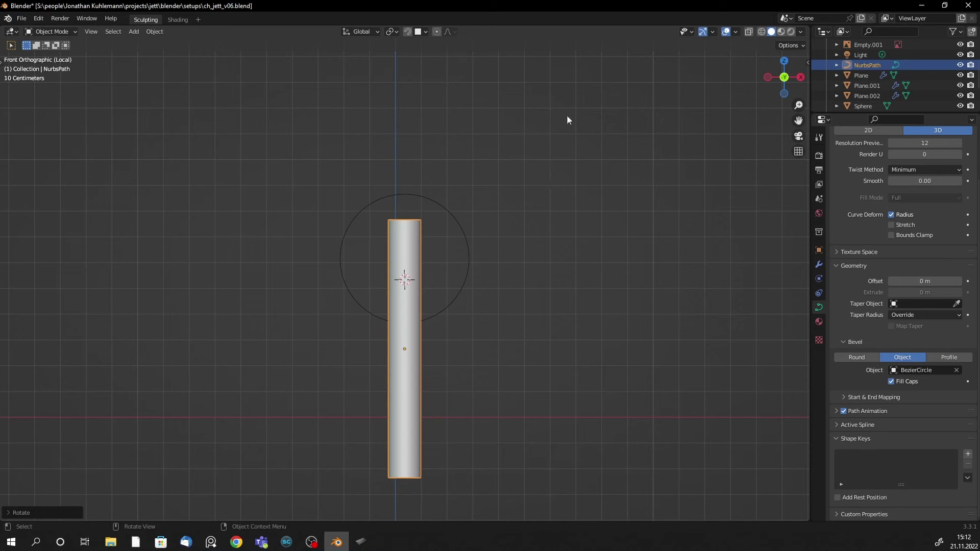
key(g)
click(462, 285)
click(468, 306)
middle_drag(469, 306, 442, 283)
key(g)
click(440, 282)
- Shrink the path's top point with Alt+S to taper the strand's tip
key(Tab)
key(KP_1)
click(462, 290)
key(alt+s)
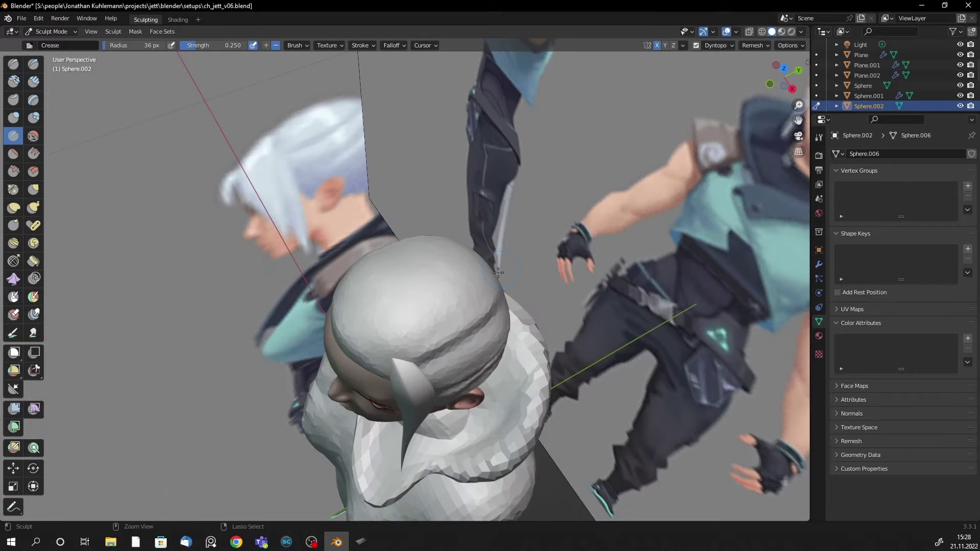
- Orbit around the sculpted head and shift the view up over the body
middle_drag(498, 272, 421, 293)
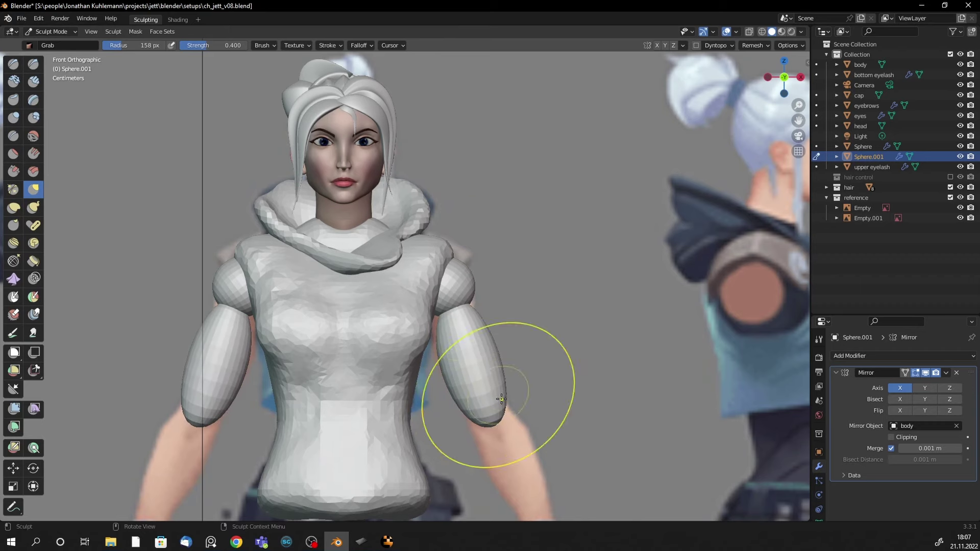
shift+middle_drag(502, 399, 490, 283)
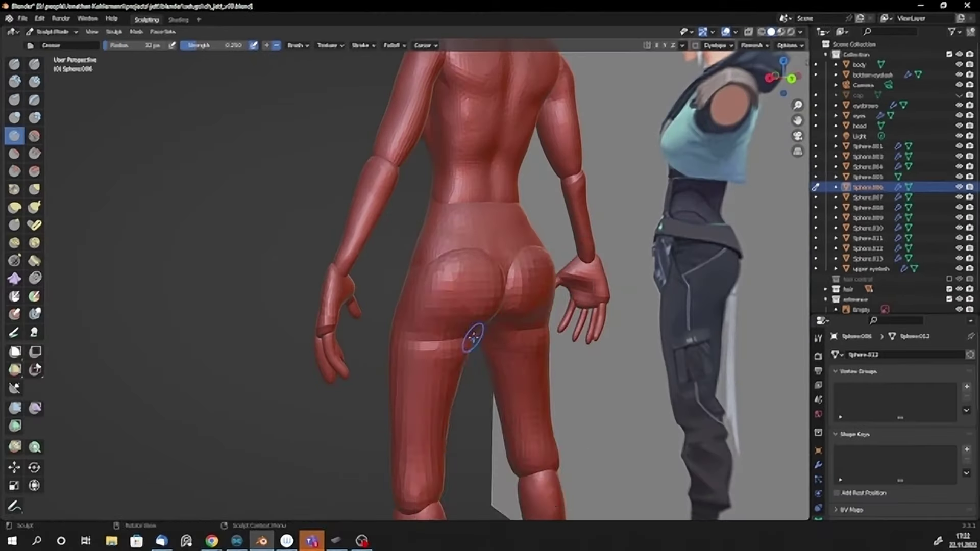
- Set the remesh voxel size and orbit to inspect the palm side of the hand
key(r)
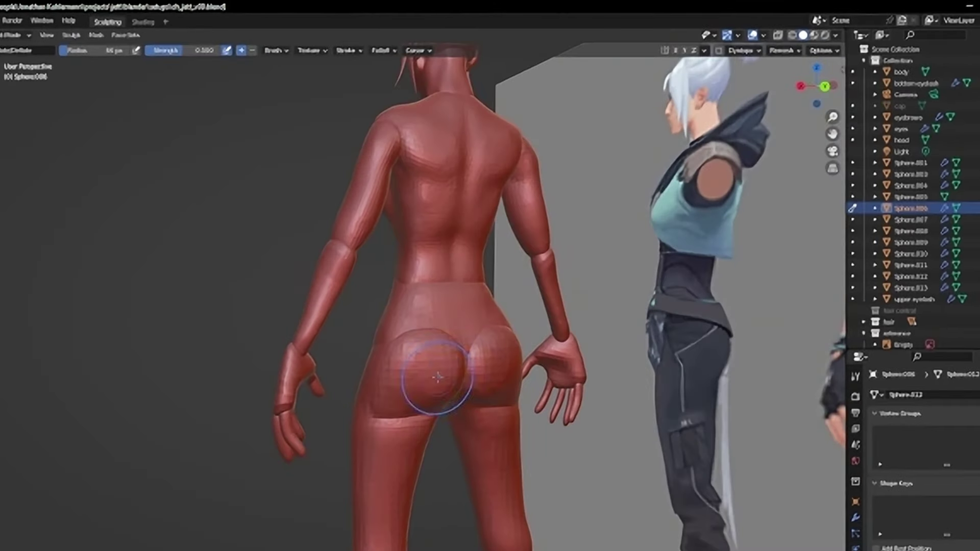
middle_drag(450, 367, 410, 351)
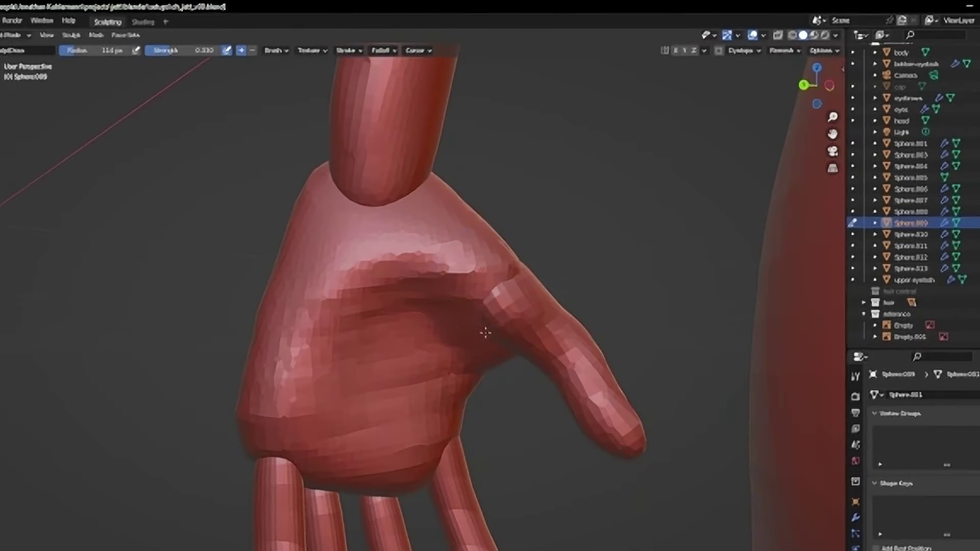
mouse_move(486, 333)
middle_down()
mouse_move(595, 256)
mouse_move(477, 278)
mouse_move(519, 159)
middle_up()
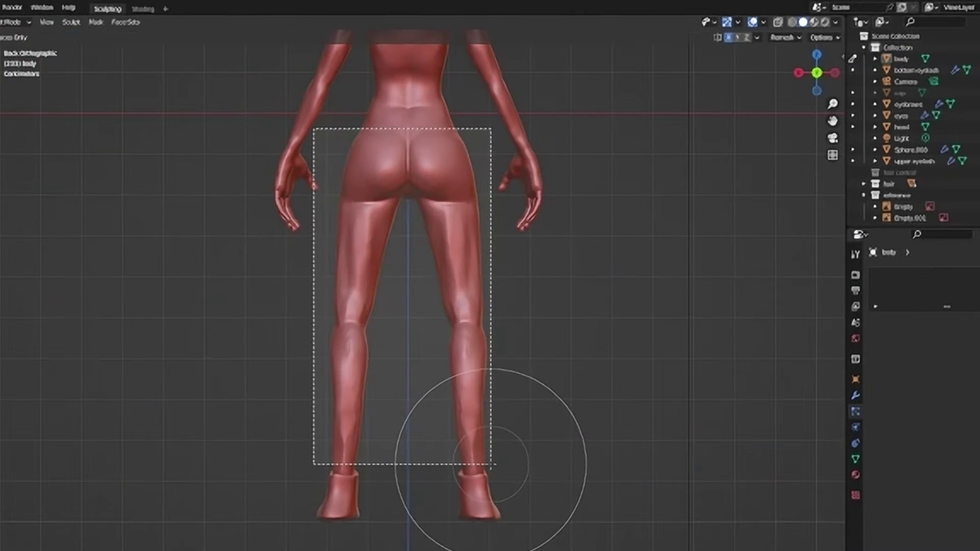
- Mask the legs from hips to ankles and extract them as a leggings mesh
drag(491, 464, 491, 464)
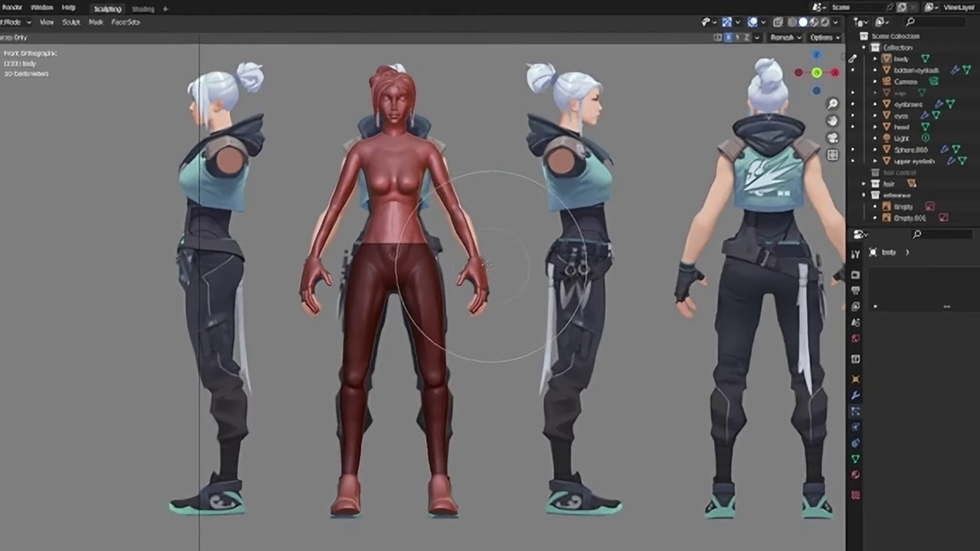
click(96, 22)
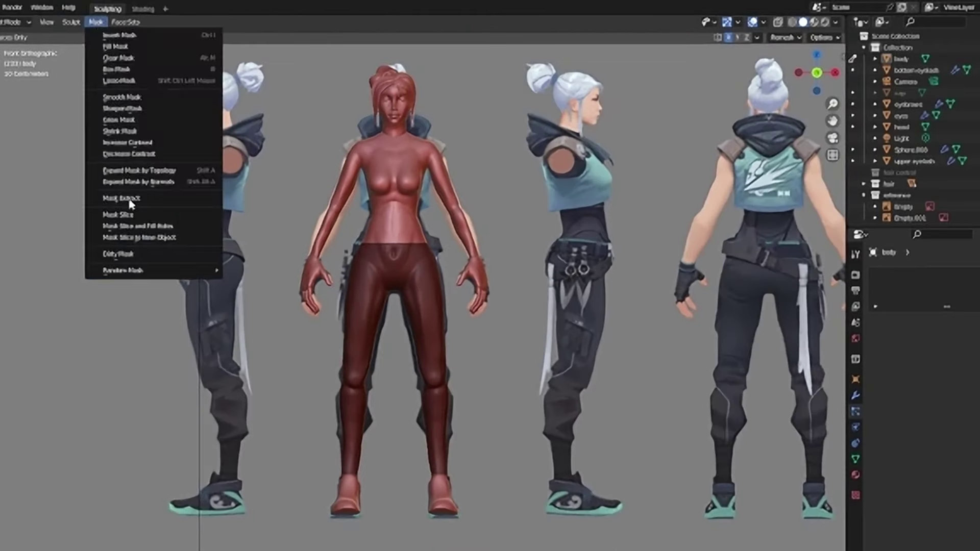
click(130, 199)
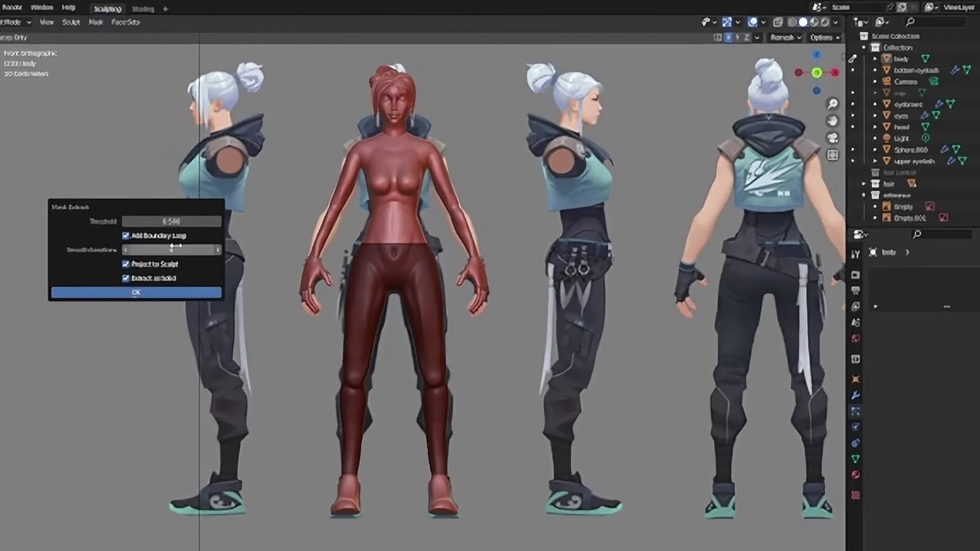
click(135, 294)
- Inspect the extracted leggings, then extract the masked torso into a top mesh
scroll(477, 267, up, 5)
mouse_move(477, 267)
middle_down()
mouse_move(597, 301)
mouse_move(562, 286)
middle_up()
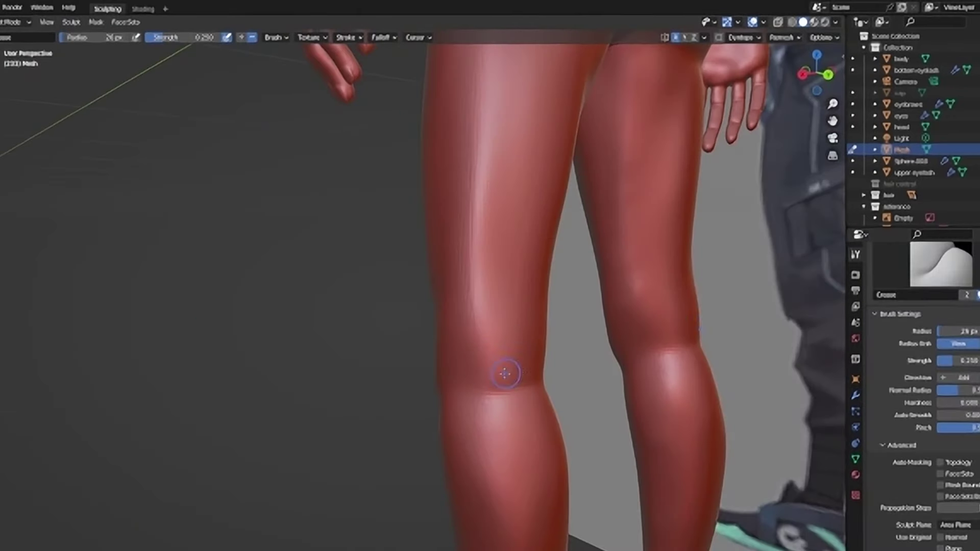
middle_drag(506, 374, 565, 328)
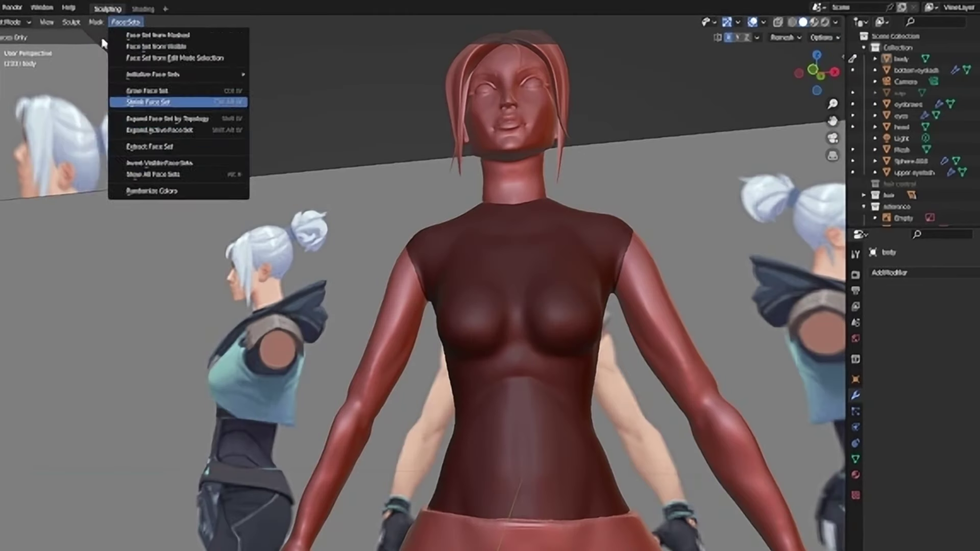
click(151, 198)
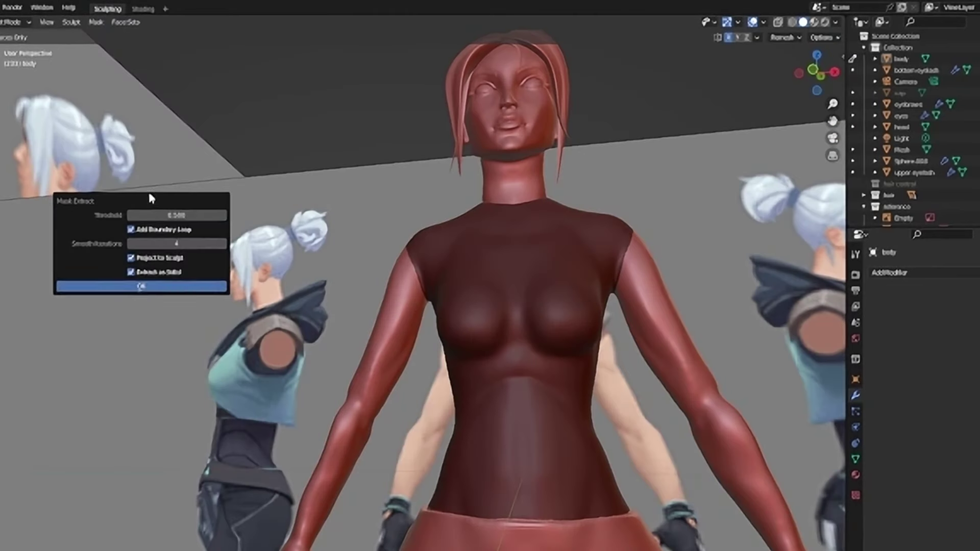
click(170, 287)
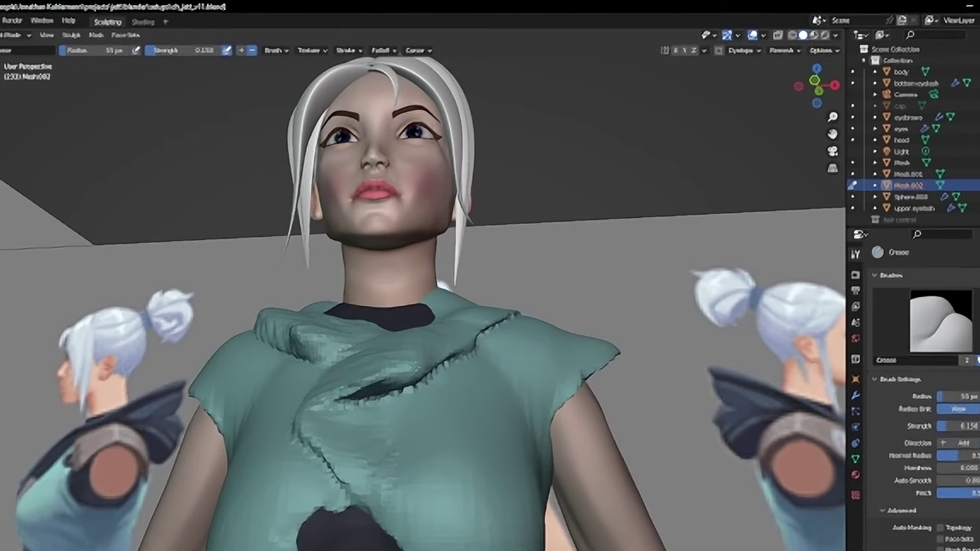
- Add a Shrinkwrap modifier to the waist plane beside the sculpted teal top
middle_drag(490, 337, 488, 379)
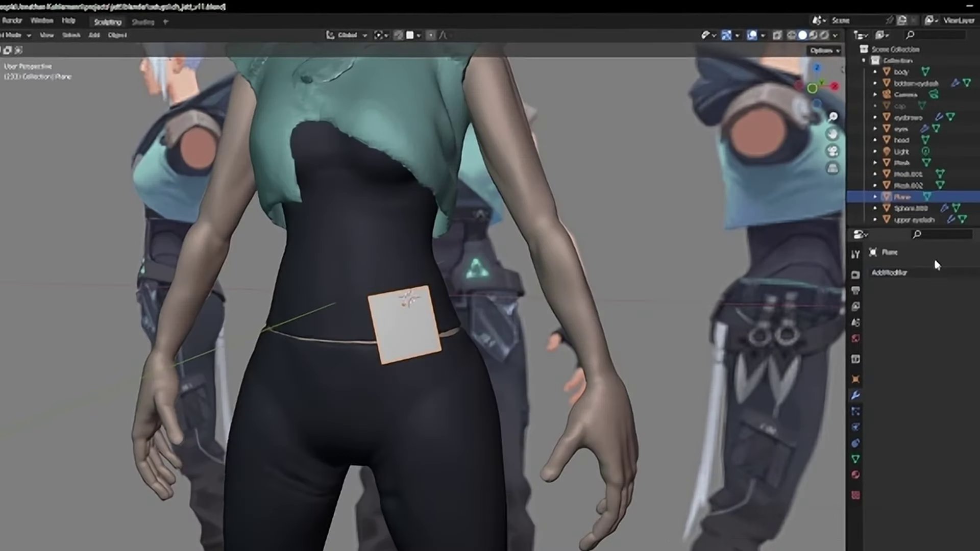
click(937, 271)
click(858, 379)
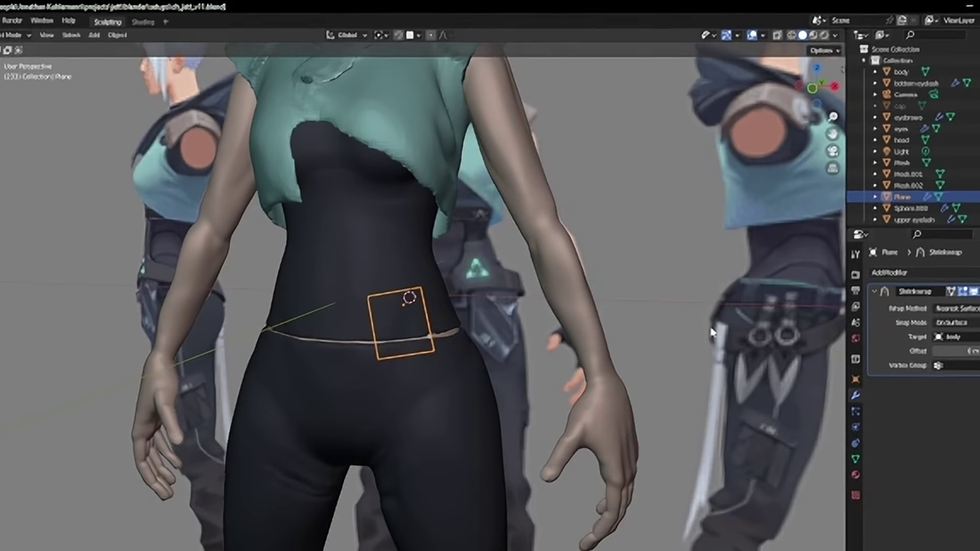
- Add a Solidify modifier to the strap plane and copy its modifiers to the other strap planes
click(882, 272)
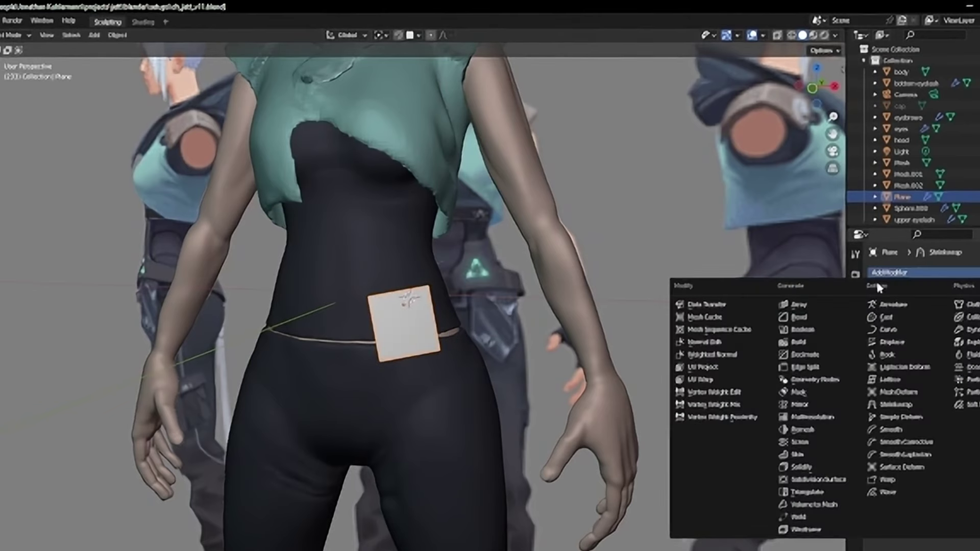
click(802, 467)
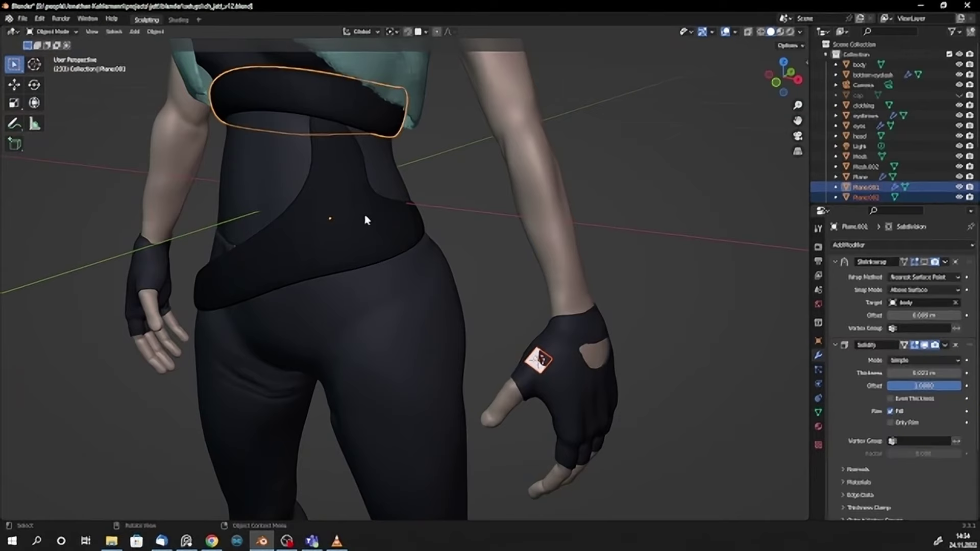
click(373, 263)
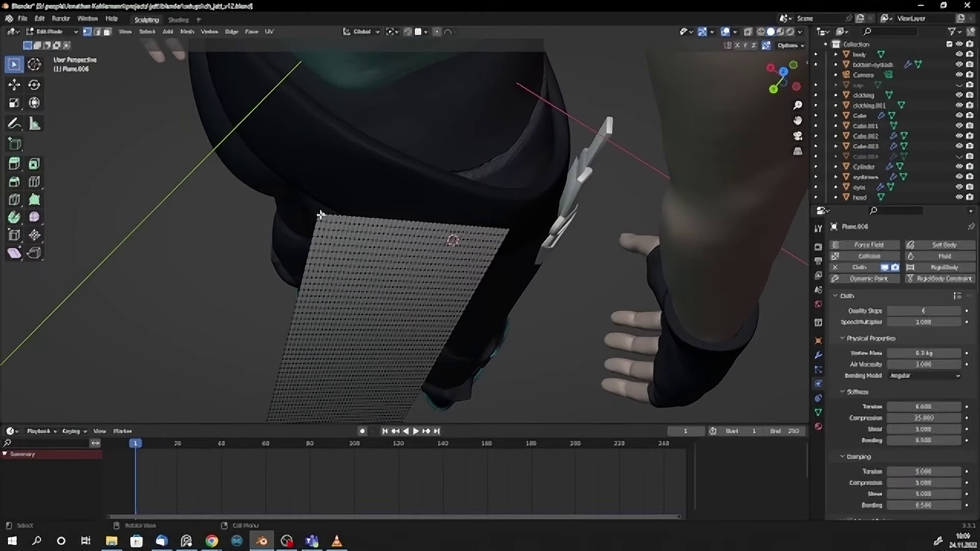
- Snap the hip plane's corner to the 3D cursor and scale its top edge
key(shift+s)
click(521, 196)
ctrl+click(464, 220)
key(Return)
- Play and reset the cloth simulation, then orbit around the cloth plane
key(space)
key(Escape)
scroll(586, 295, up, 3)
scroll(586, 295, up, 3)
middle_drag(564, 284, 351, 203)
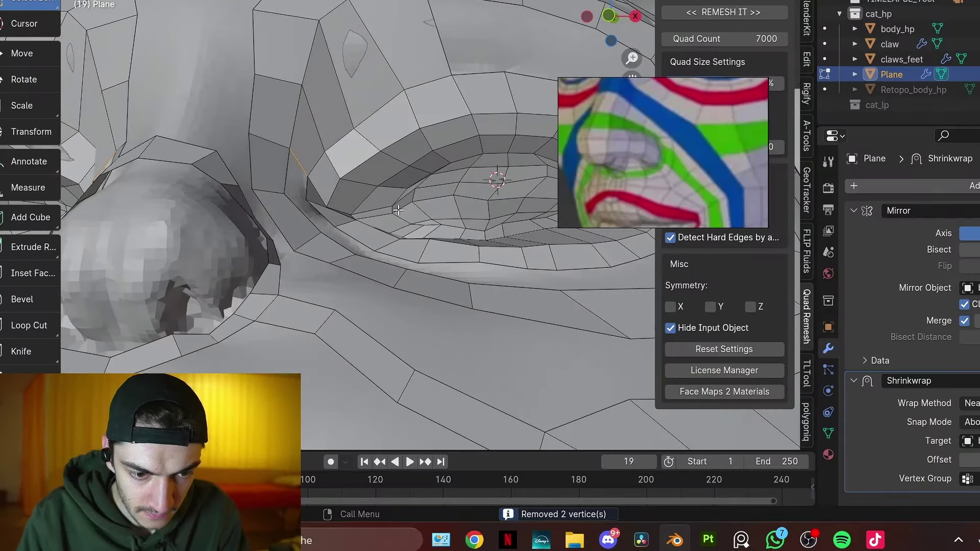
middle_drag(399, 209, 372, 218)
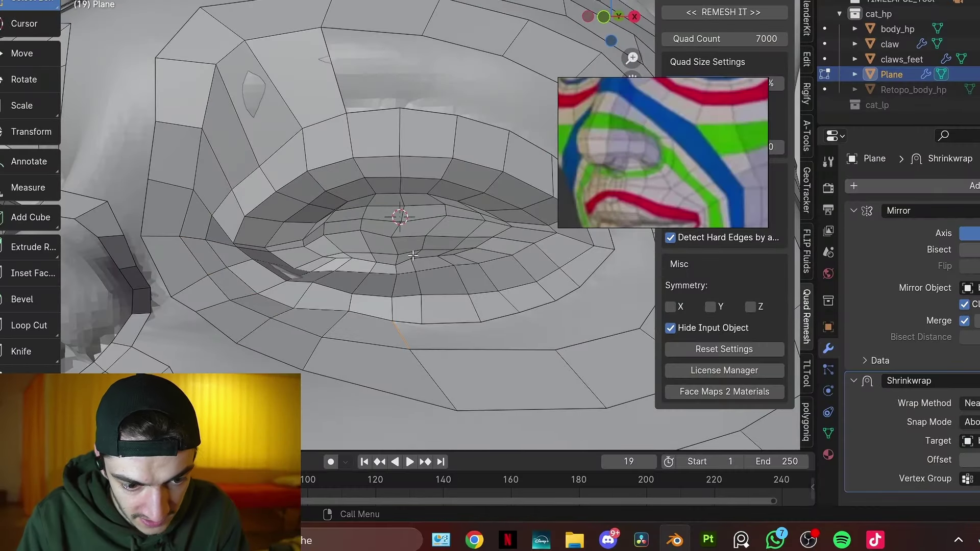
shift+middle_drag(476, 259, 423, 317)
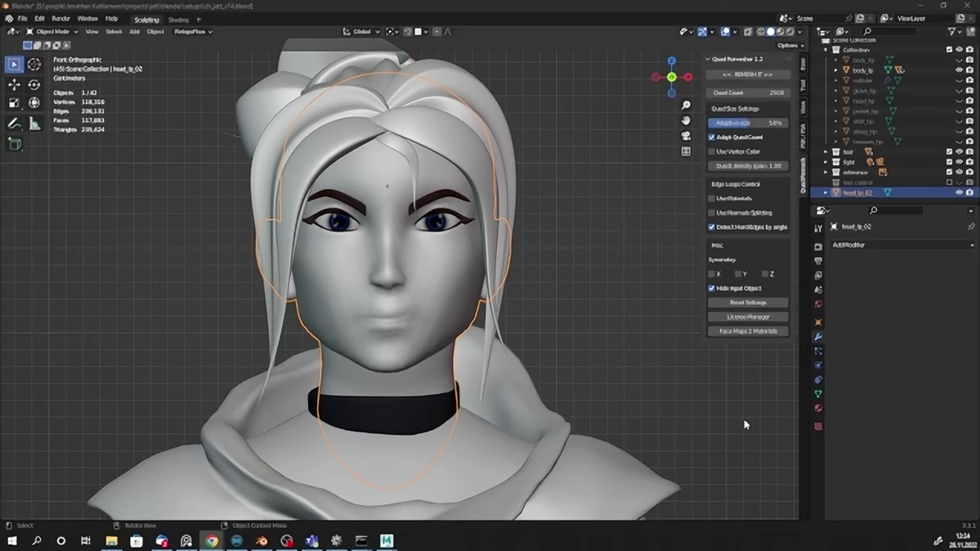
- Add a Multiresolution modifier to the low-poly head
click(868, 245)
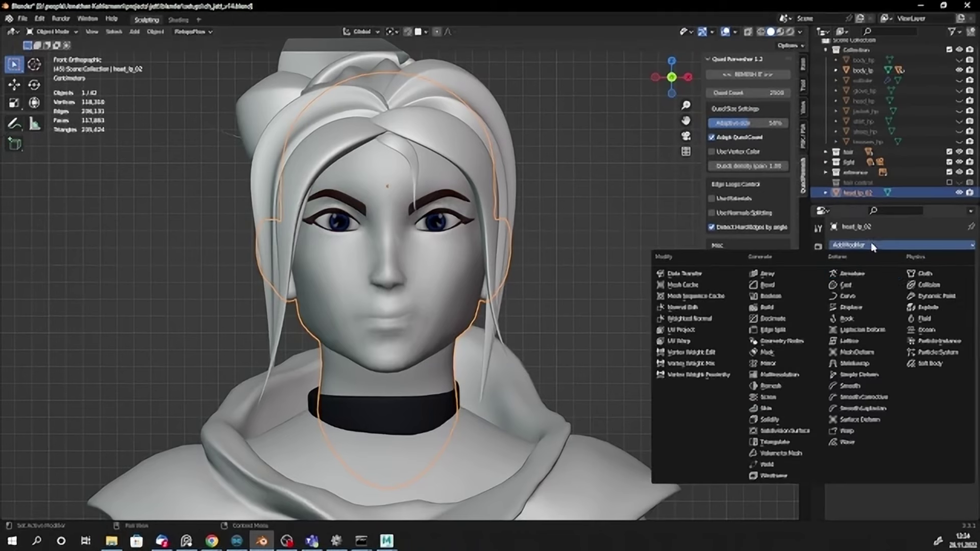
click(789, 377)
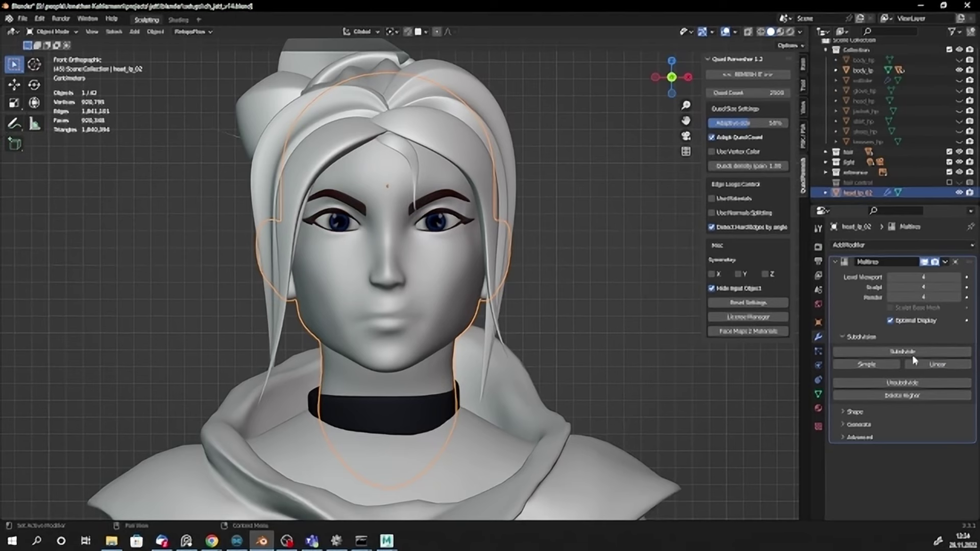
click(872, 246)
key(alt+Tab)
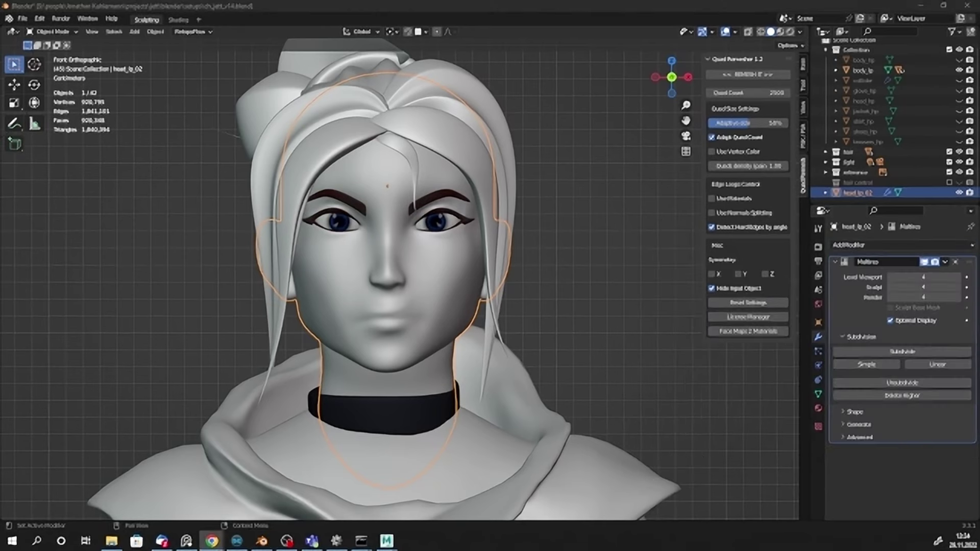
- Add a Shrinkwrap modifier targeting head_hp and inspect the wrapped face
click(891, 245)
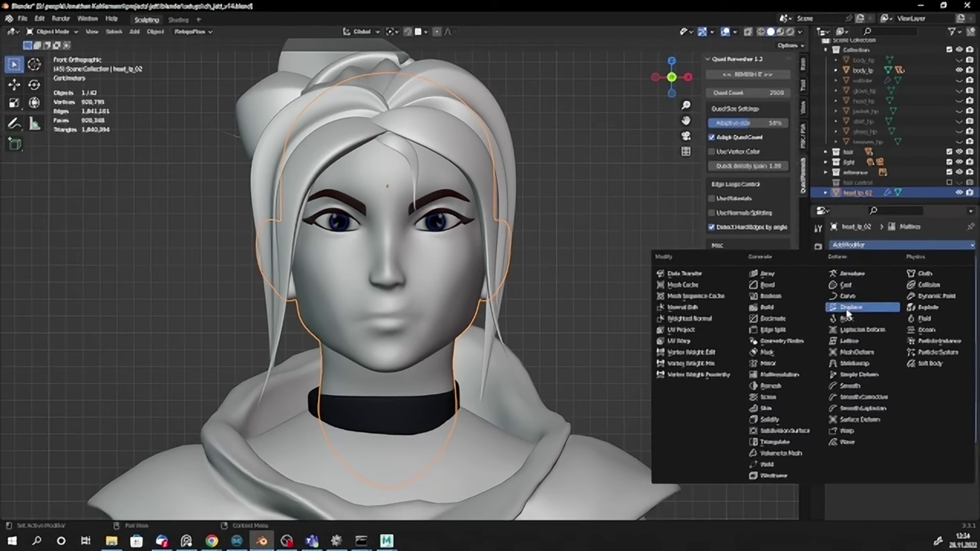
click(863, 365)
click(955, 485)
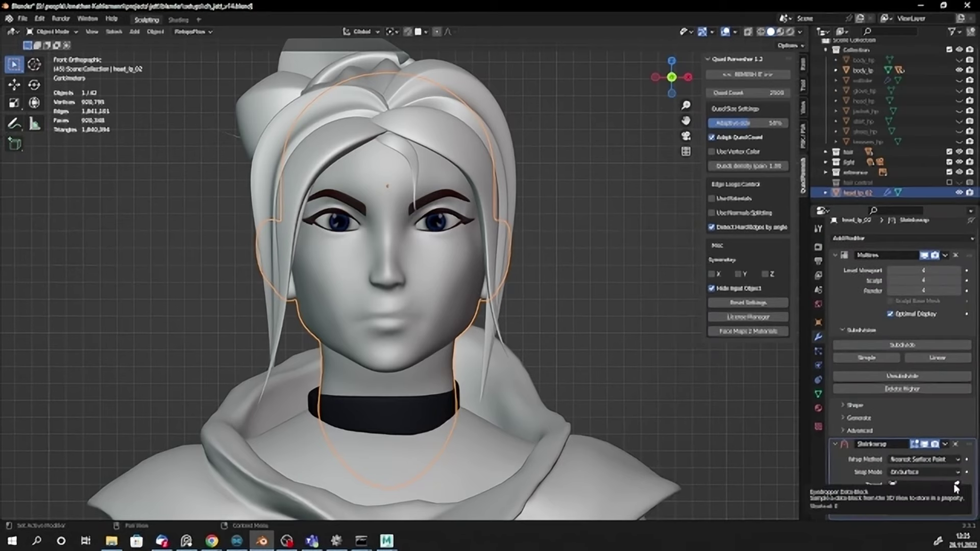
click(874, 94)
key(KP_Decimal)
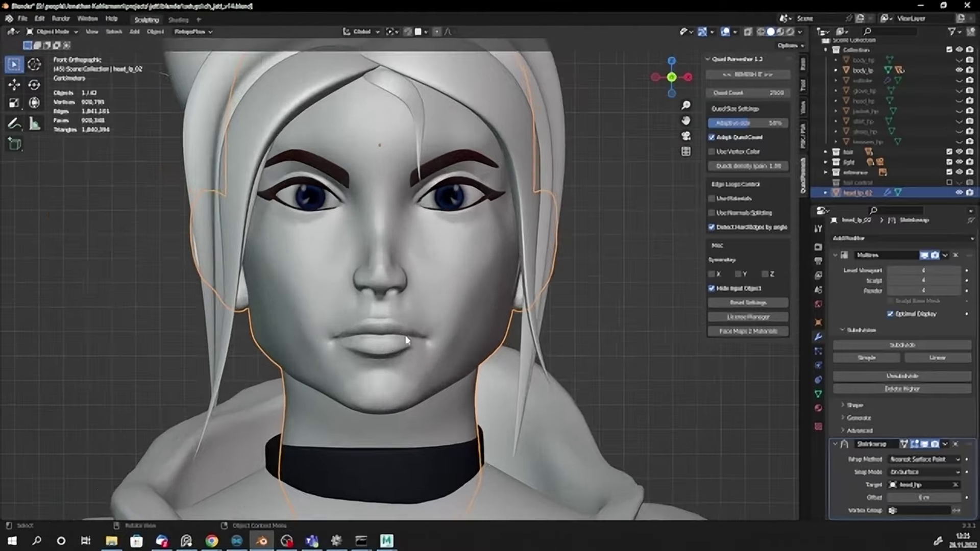
scroll(477, 245, down, 1)
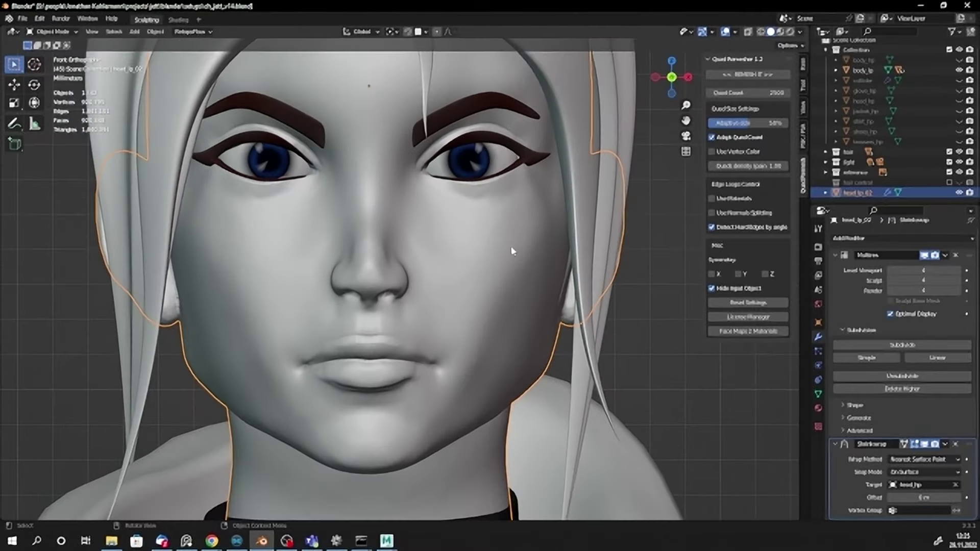
key(Tab)
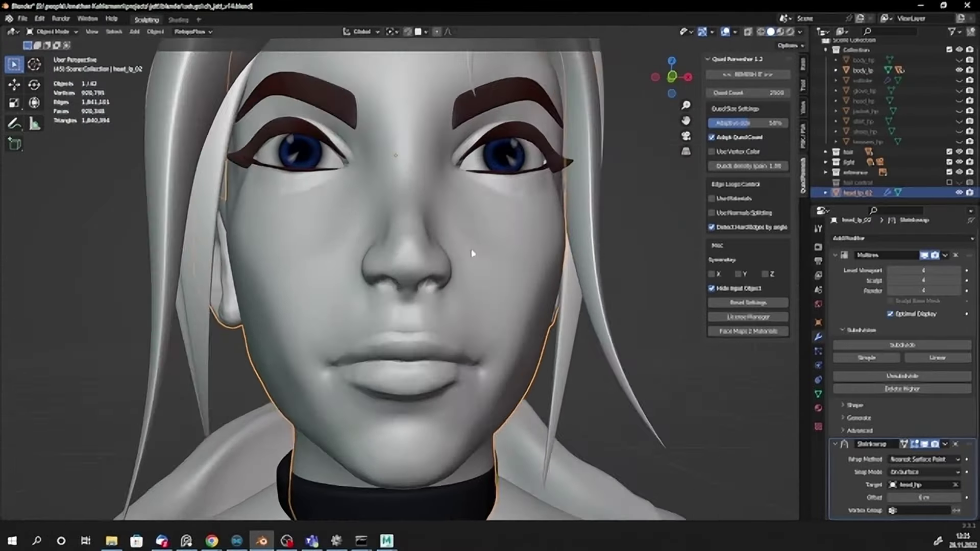
middle_drag(499, 231, 484, 283)
key(Tab)
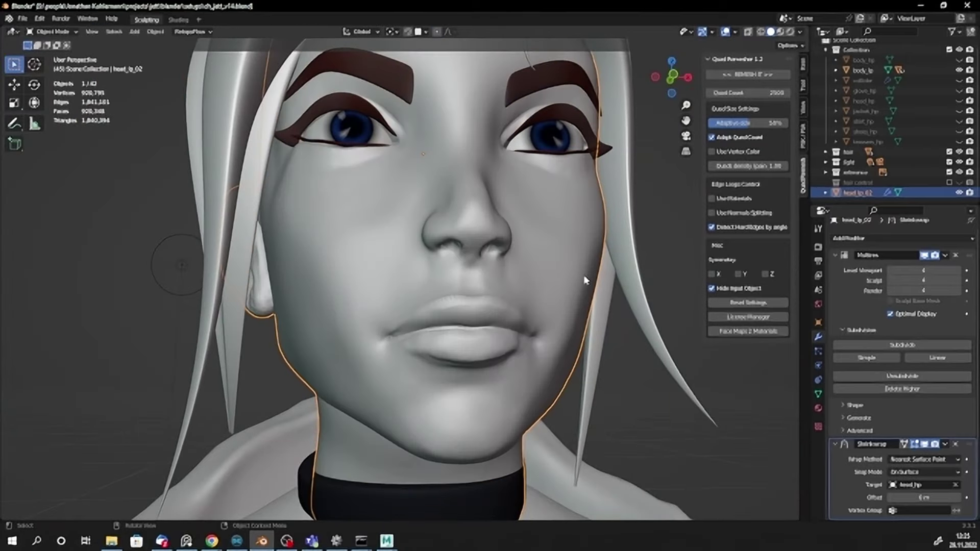
- Set the Shrinkwrap wrap method to Project with Negative ticked, and apply it
click(924, 459)
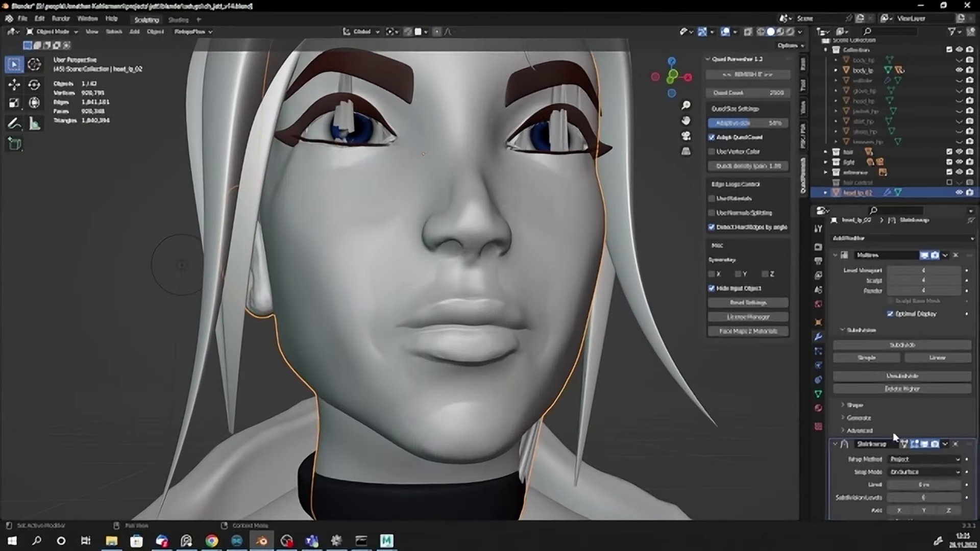
scroll(901, 453, down, 2)
click(891, 487)
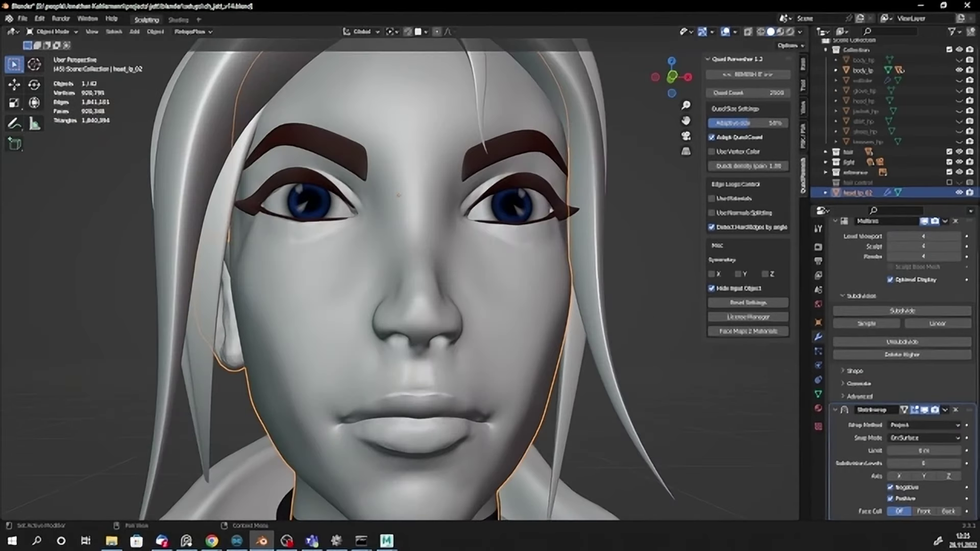
click(945, 410)
click(911, 422)
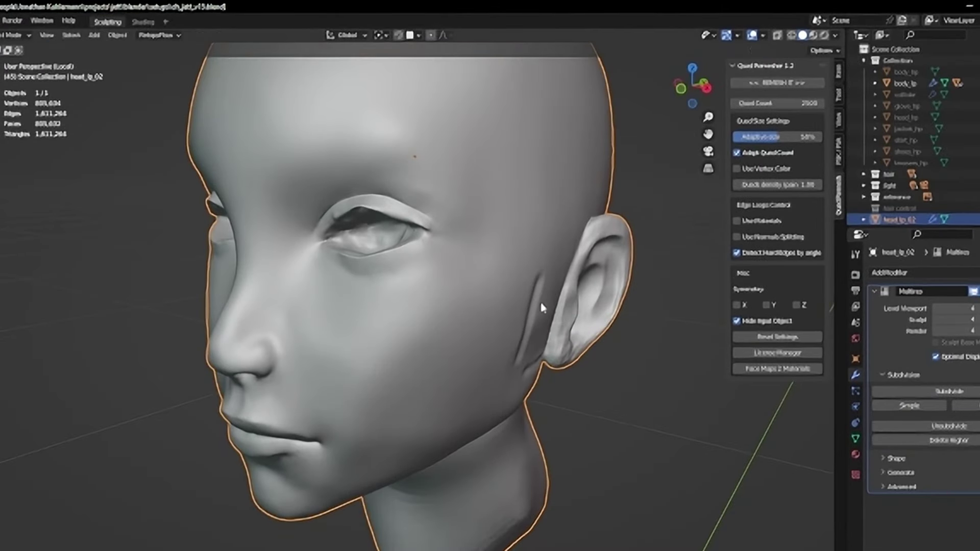
- Enter Edit Mode on head_lp_02 and view from the lips out to the jacket
key(Tab)
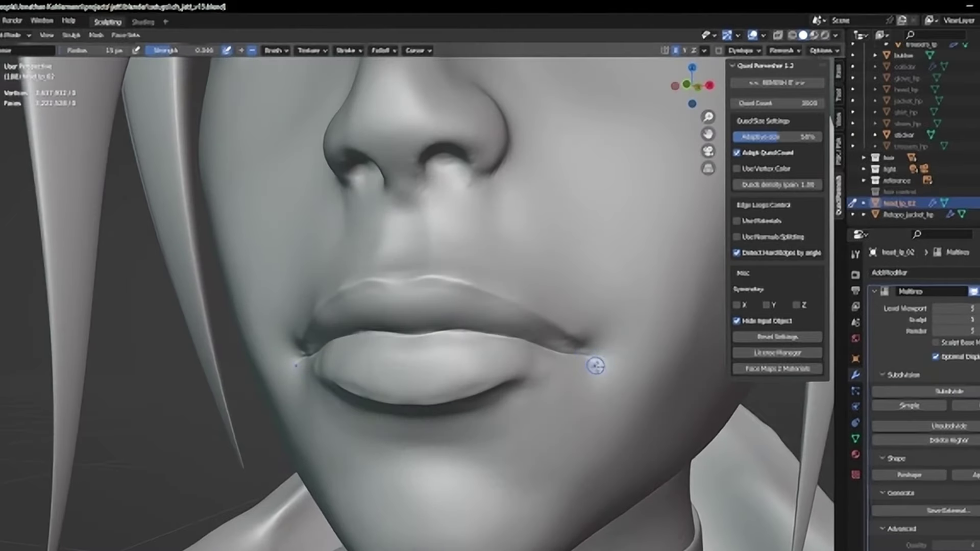
scroll(596, 366, down, 5)
middle_drag(657, 383, 347, 388)
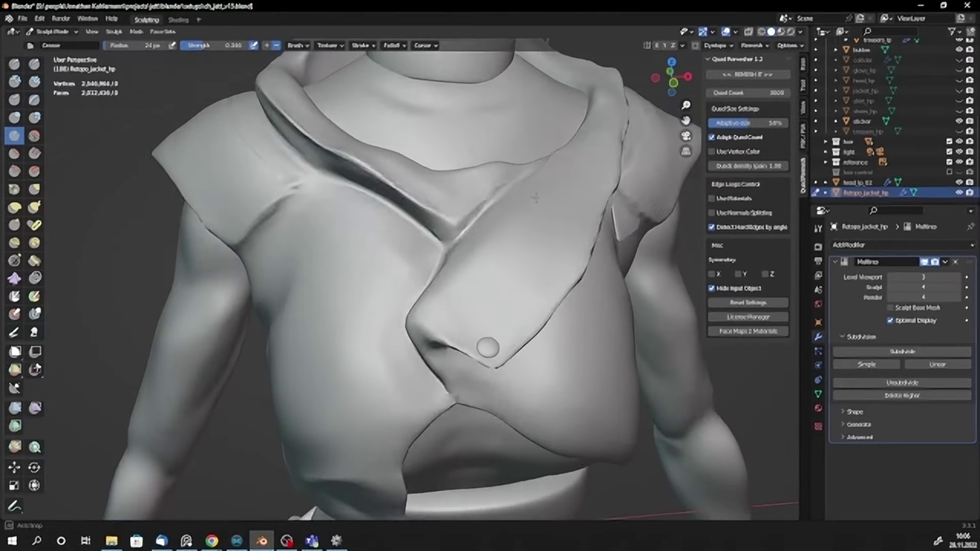
middle_drag(536, 197, 536, 278)
middle_drag(566, 225, 313, 241)
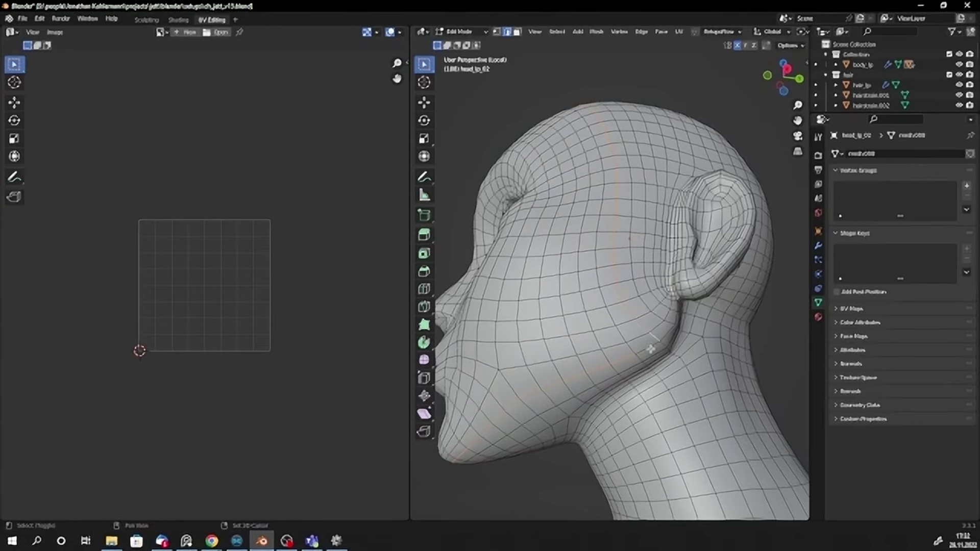
- Mark the edge loop behind the ear as a UV seam
middle_drag(606, 310, 584, 294)
right_click(582, 295)
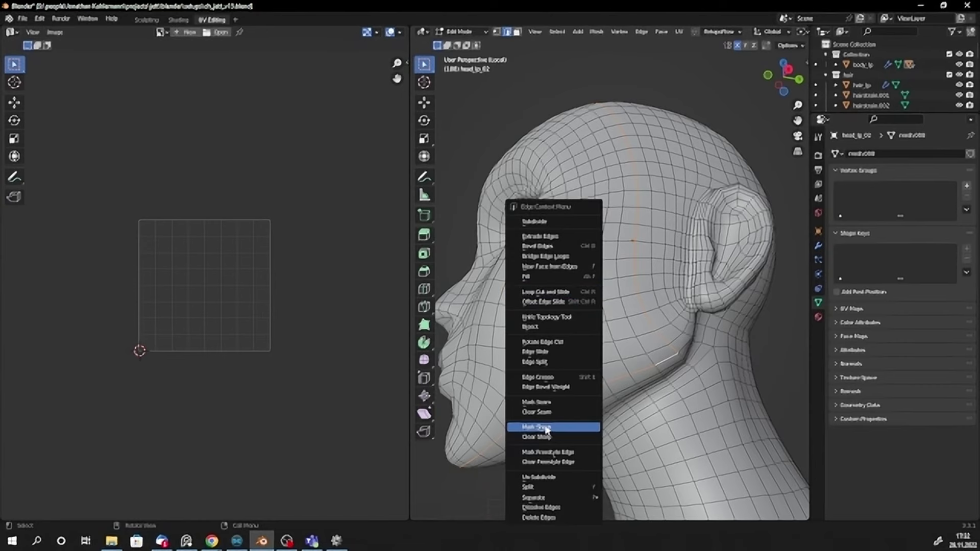
click(551, 406)
middle_drag(581, 353, 676, 369)
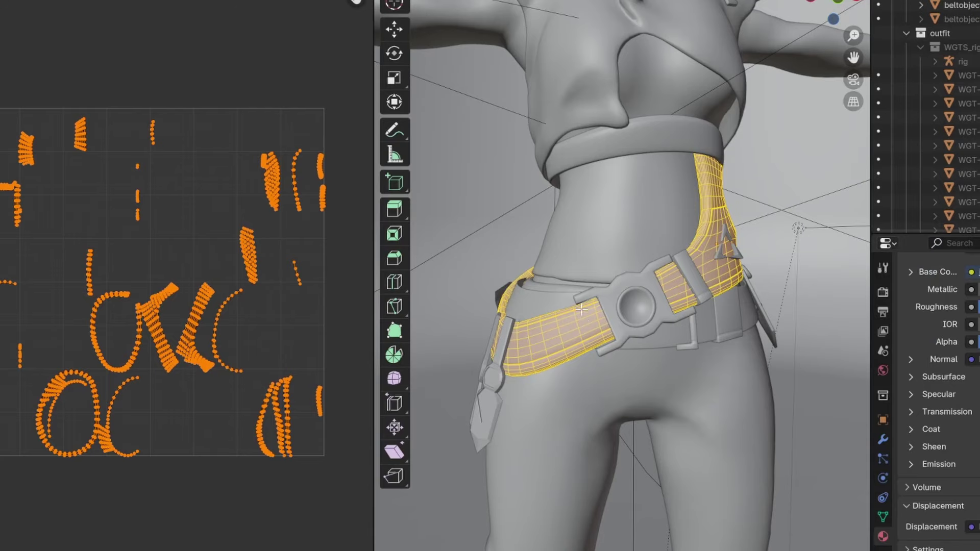
- Unwrap the belt with Smart UV Project
key(u)
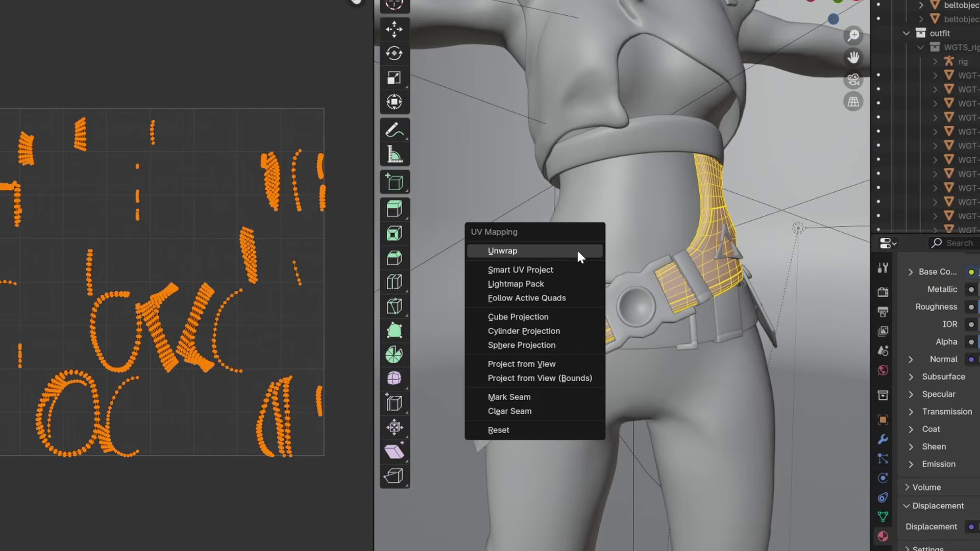
click(553, 270)
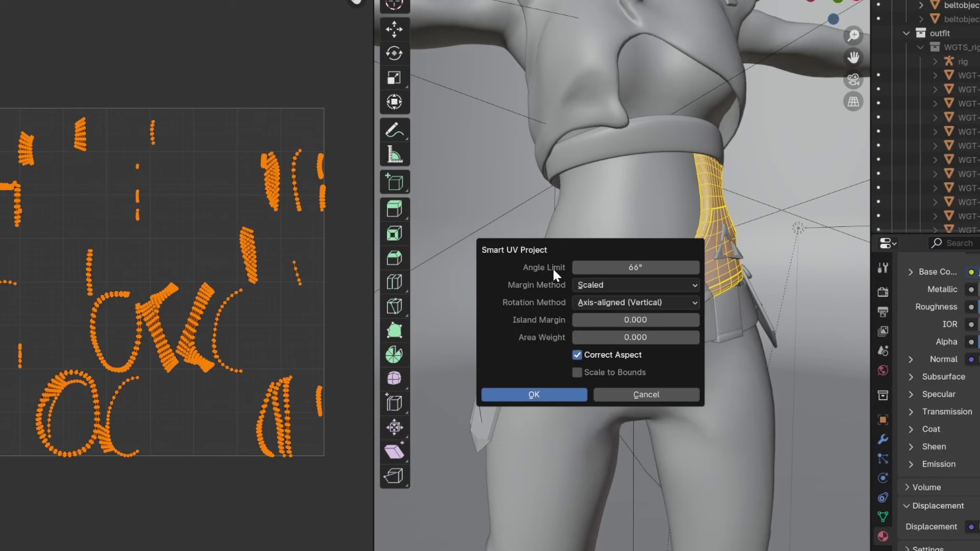
click(527, 396)
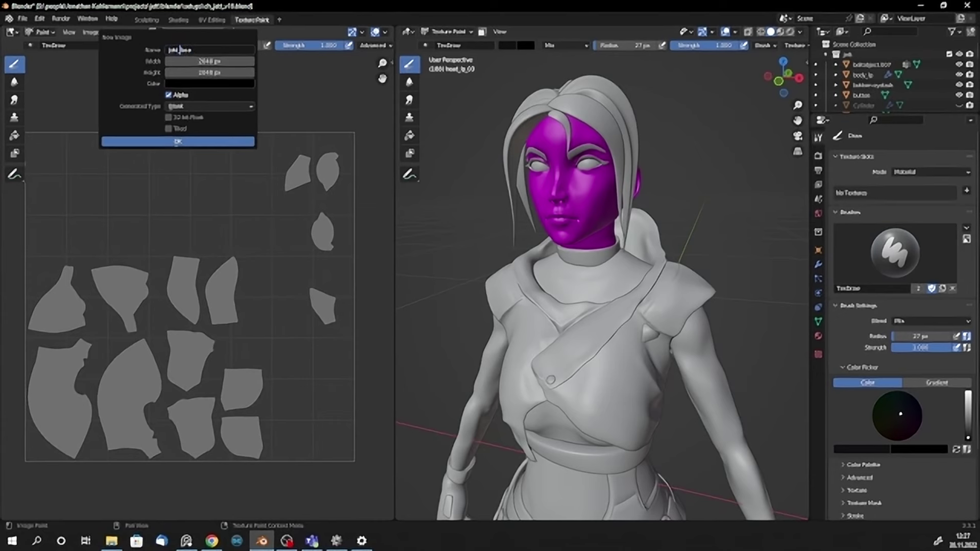
- Set the new image's fill colour and link its texture to the skin's Base Color
click(207, 85)
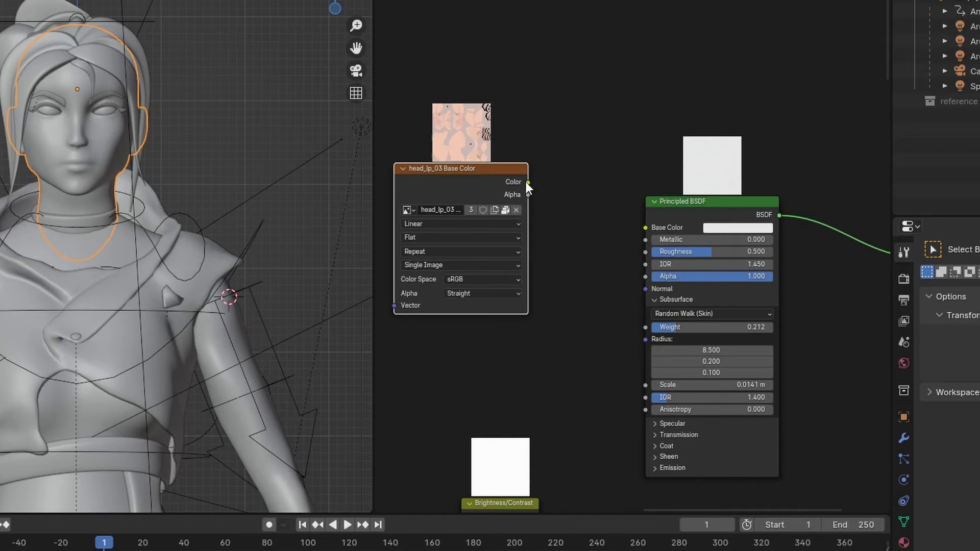
drag(526, 182, 647, 225)
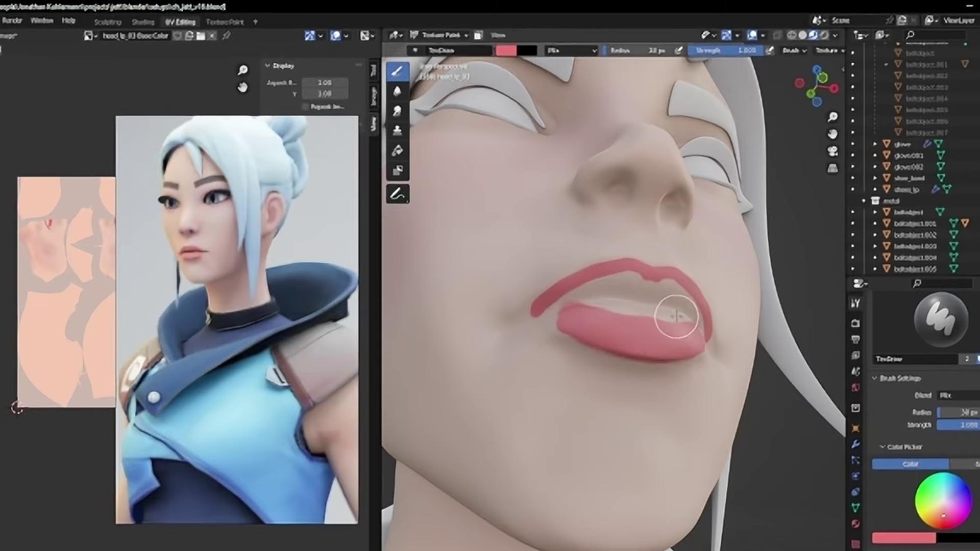
mouse_move(676, 316)
middle_down()
mouse_move(788, 391)
mouse_move(638, 434)
mouse_move(701, 423)
mouse_move(613, 388)
middle_up()
scroll(613, 388, up, 3)
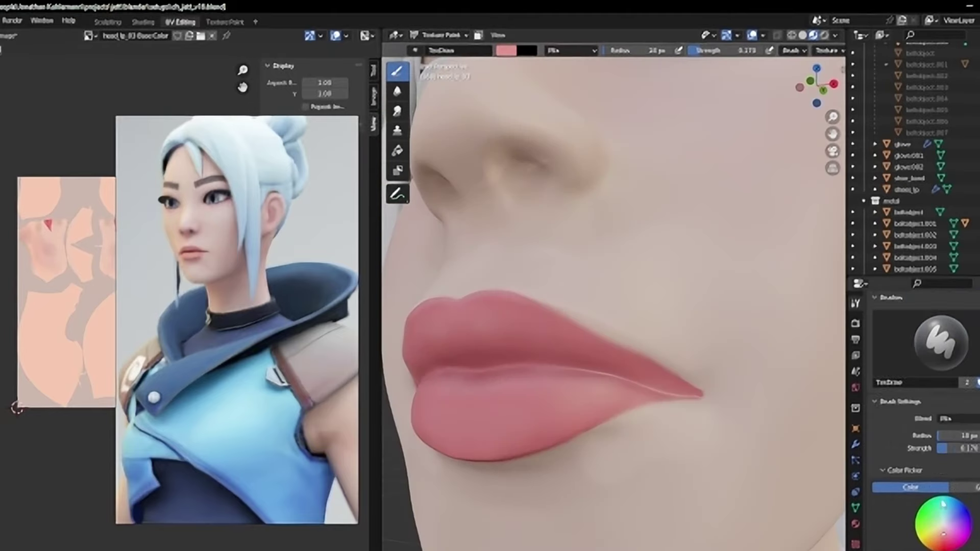
scroll(919, 408, down, 8)
drag(944, 351, 943, 358)
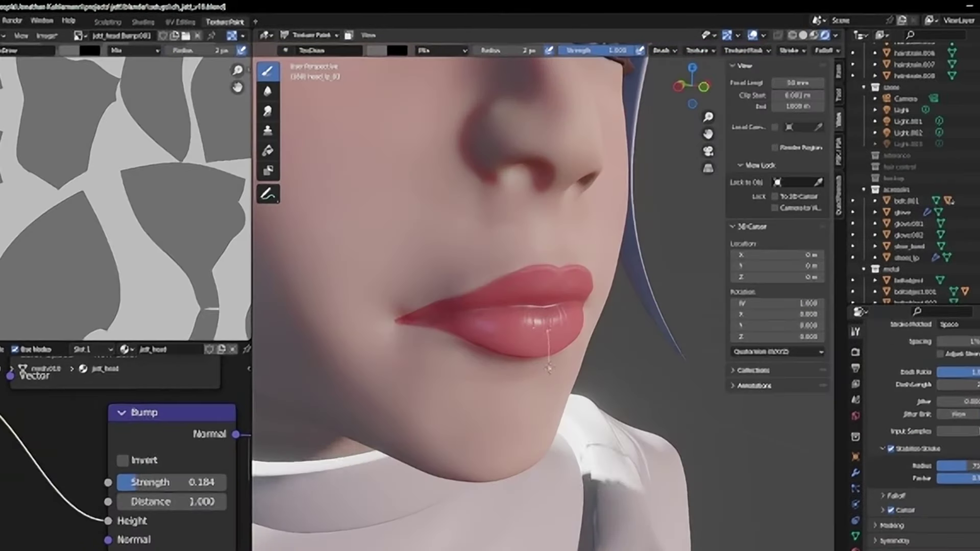
- Paint a stroke along the lower lip, framing the lips closely
middle_drag(547, 337, 510, 313)
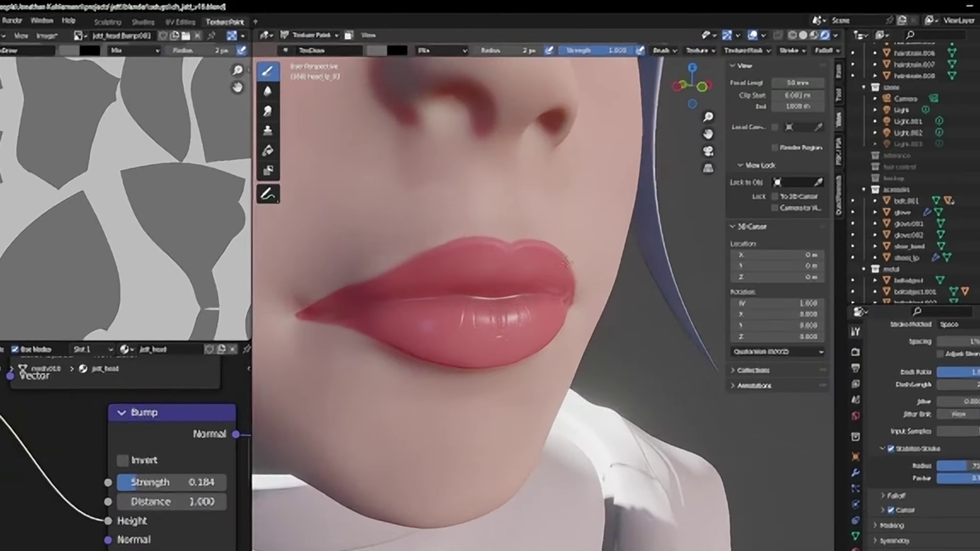
middle_drag(530, 265, 519, 346)
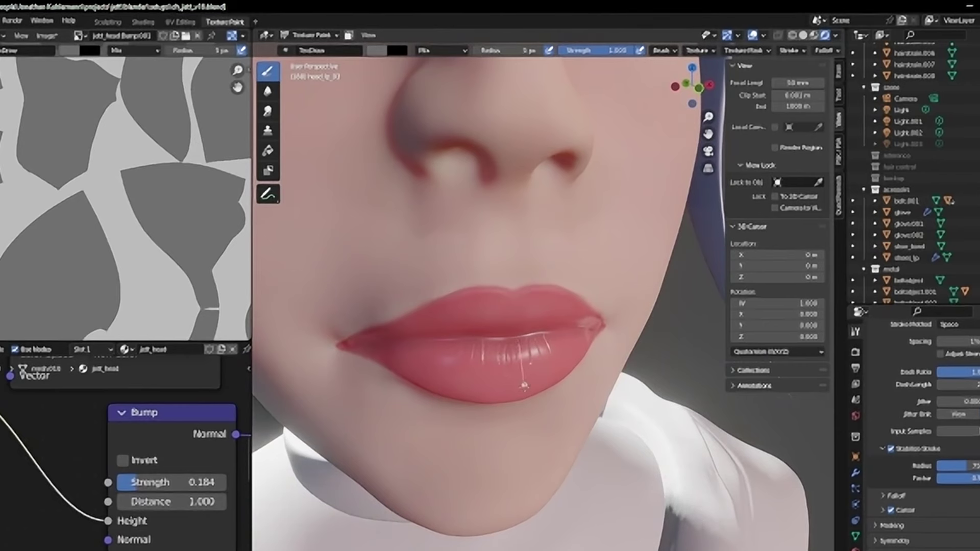
middle_drag(522, 410, 534, 327)
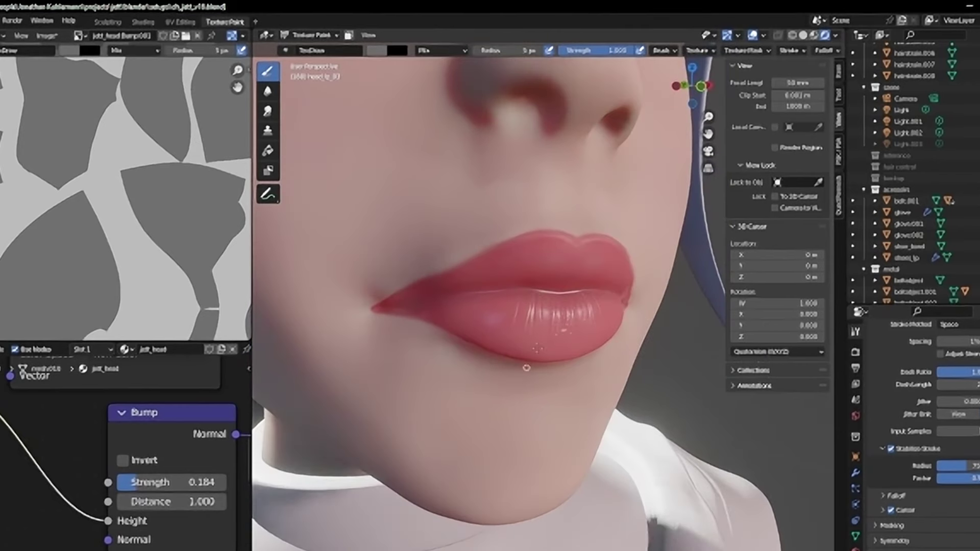
middle_drag(527, 367, 486, 341)
drag(486, 339, 476, 373)
middle_drag(574, 292, 617, 277)
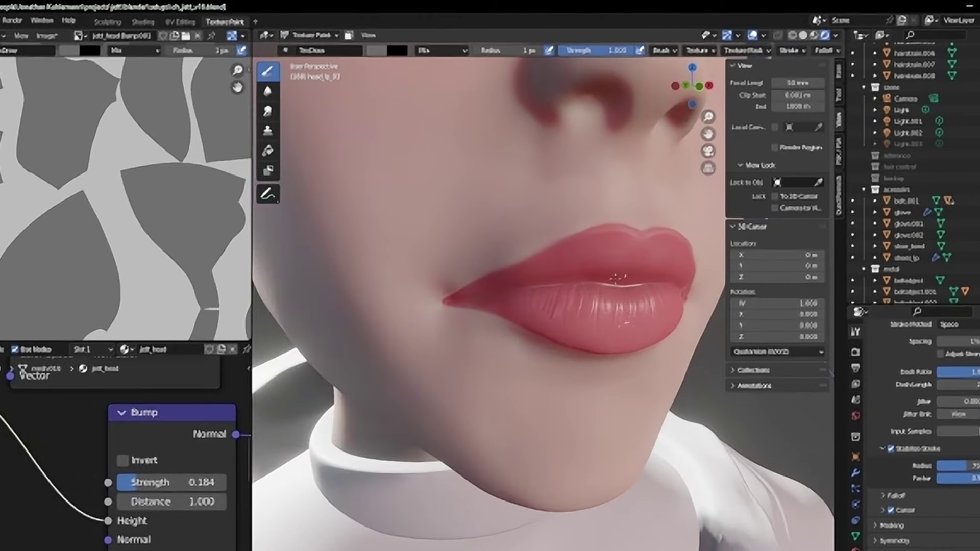
middle_drag(579, 346, 606, 309)
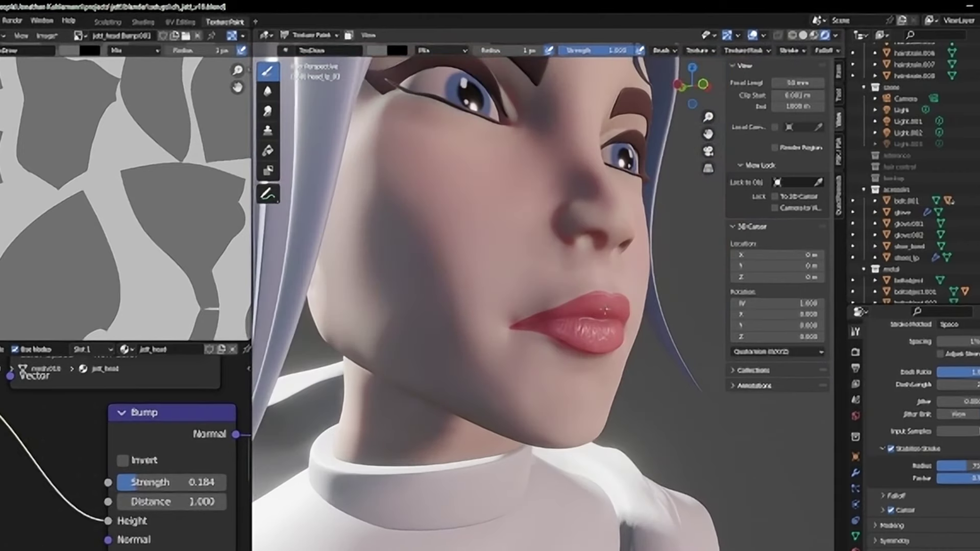
mouse_move(596, 308)
middle_down()
mouse_move(539, 273)
mouse_move(619, 314)
middle_up()
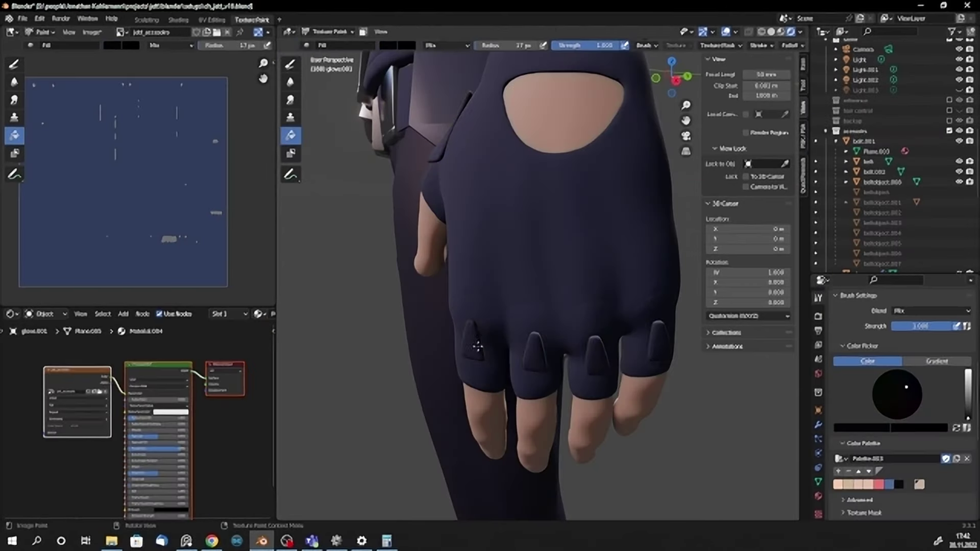
- Paint a white V accent onto the navy glove
drag(478, 264, 550, 257)
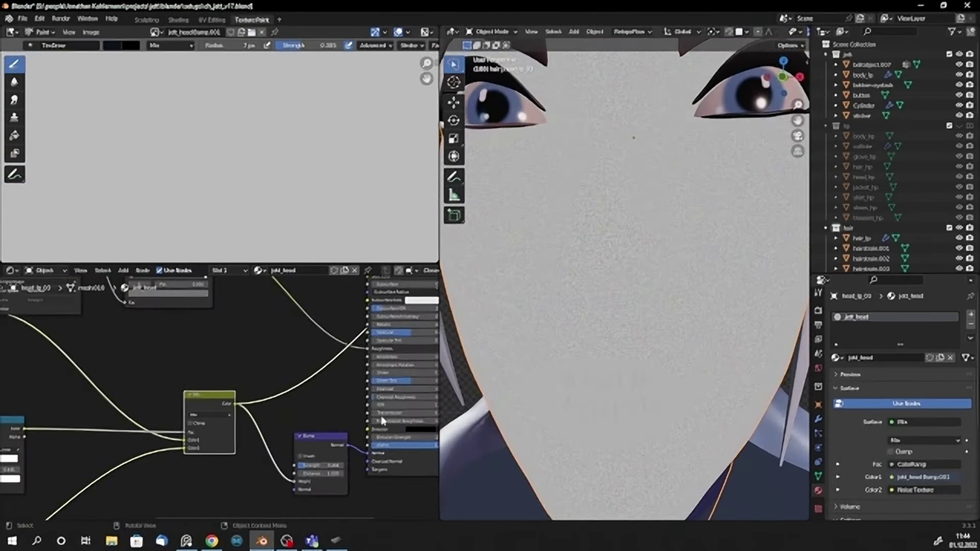
- Preview the Bump node output on the face, then restore the Principled BSDF preview
ctrl+shift+click(258, 482)
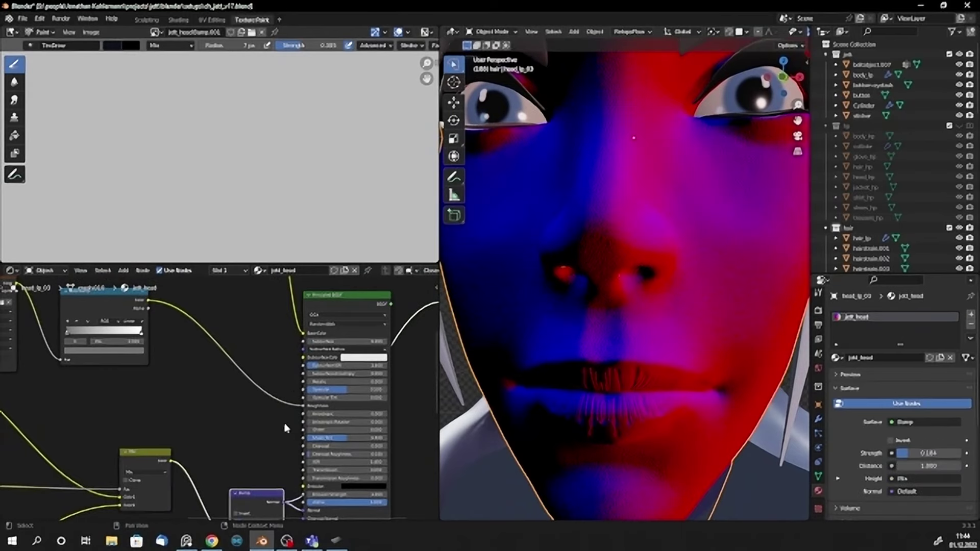
scroll(289, 429, down, 2)
ctrl+shift+click(301, 375)
scroll(266, 399, up, 3)
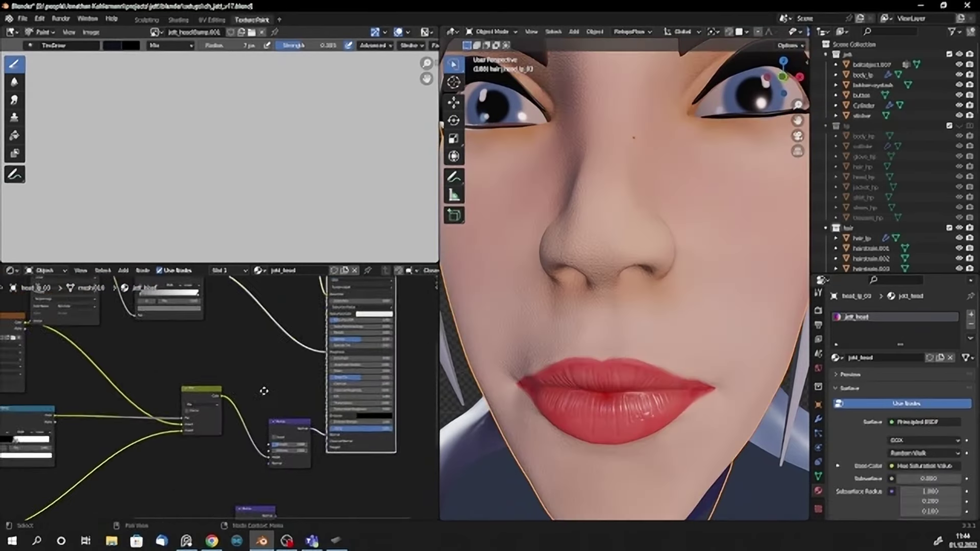
scroll(265, 404, up, 2)
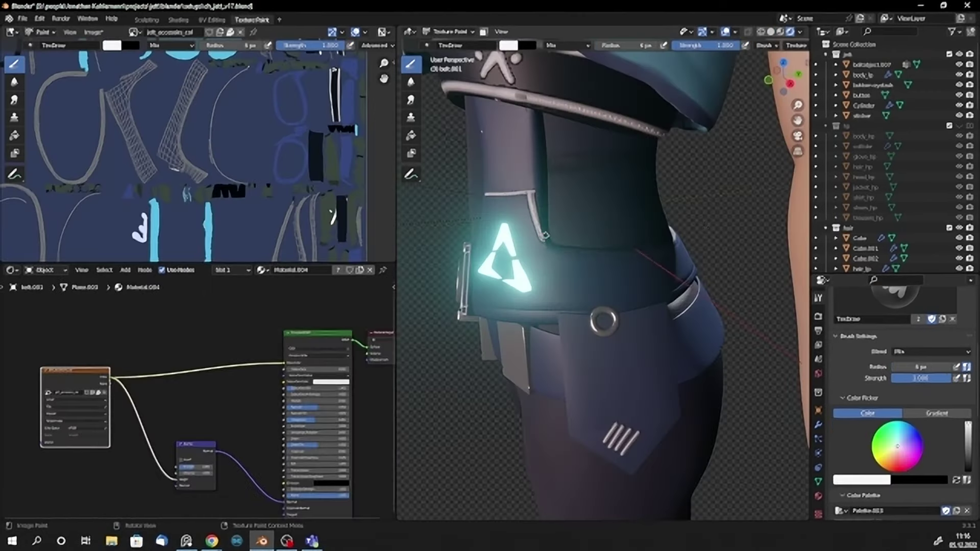
- Orbit around the holster and the character's hand to inspect the painted textures
mouse_move(578, 275)
middle_down()
mouse_move(592, 340)
mouse_move(609, 239)
middle_up()
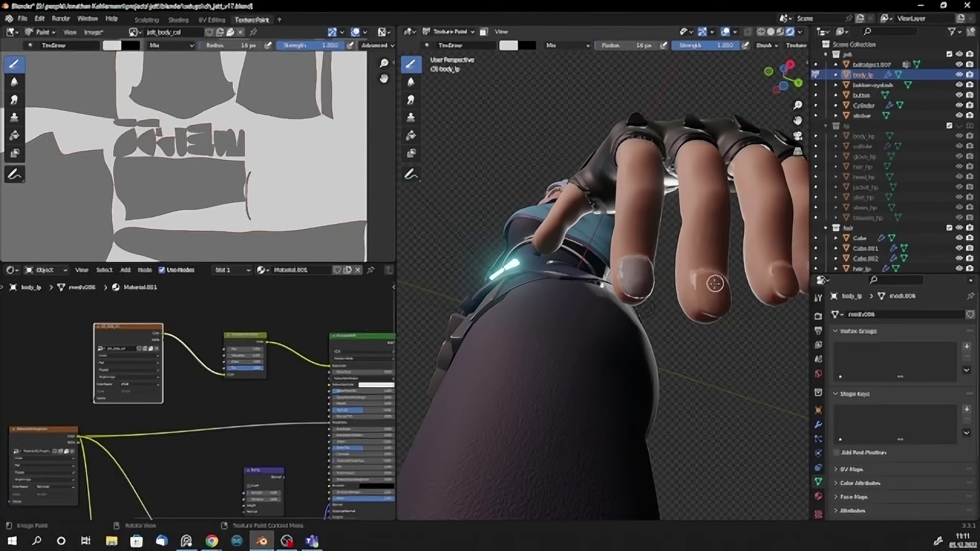
middle_drag(642, 285, 663, 317)
scroll(685, 342, up, 5)
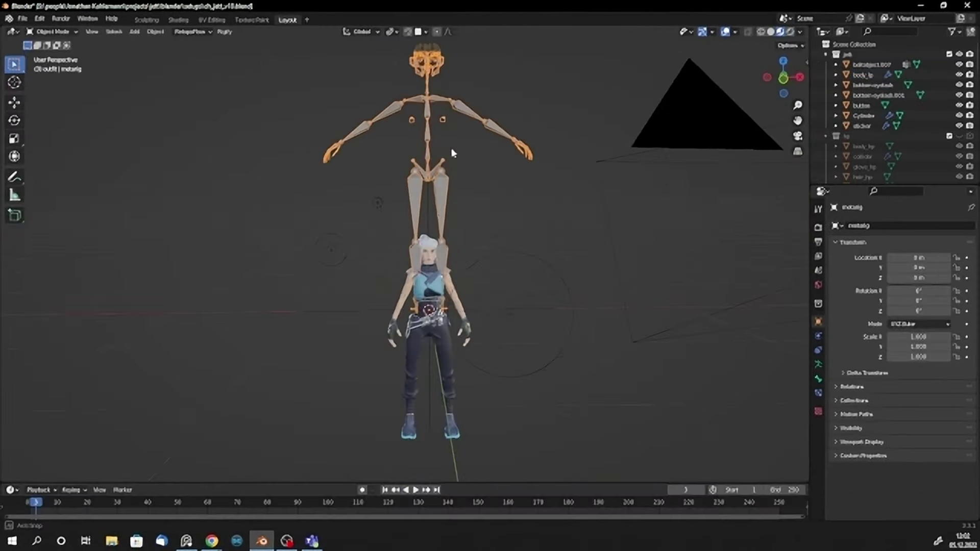
- From front view, lower the metarig along Z and scale it to the character's size
key(KP_1)
key(g)
key(z)
key(Return)
key(s)
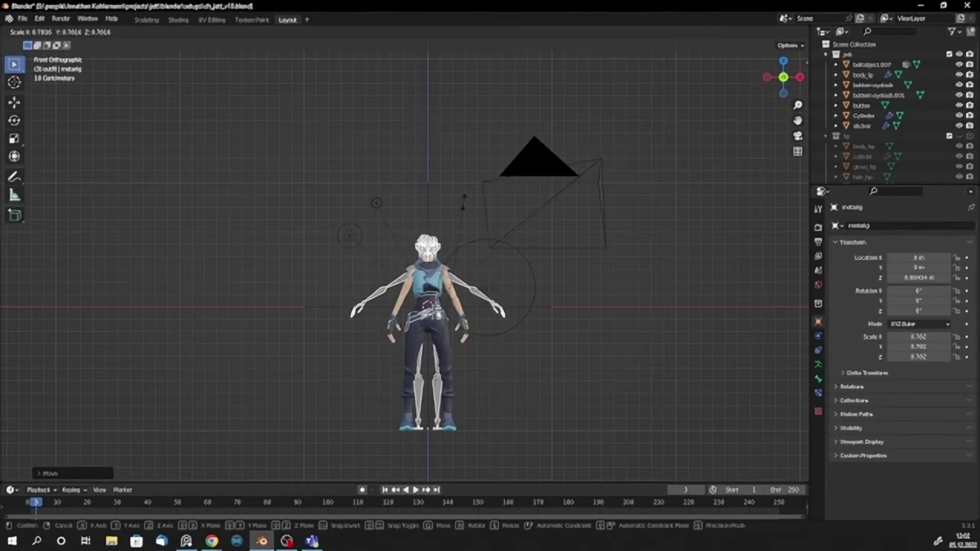
click(463, 203)
scroll(463, 203, up, 3)
- Delete the metarig's face bones in Edit Mode
key(Tab)
scroll(557, 190, down, 2)
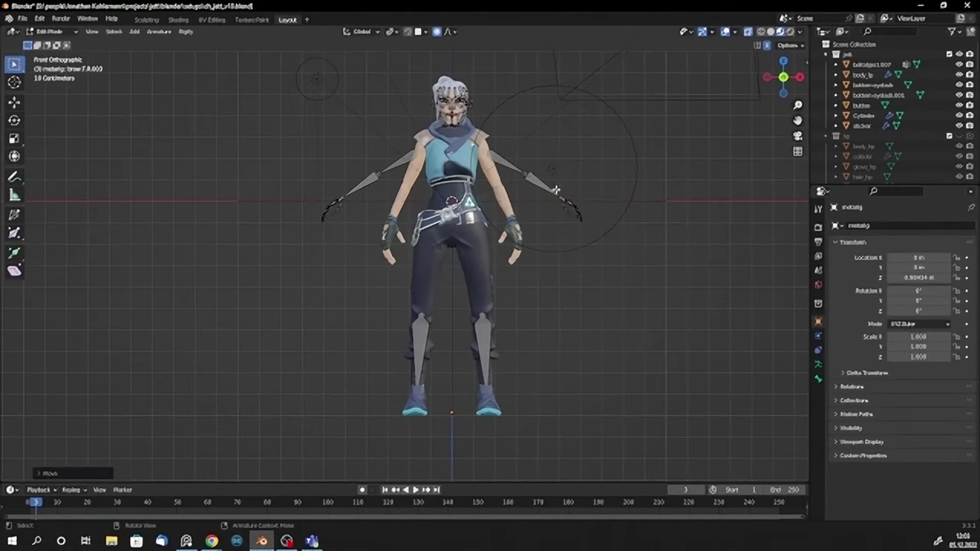
middle_drag(557, 190, 548, 193)
scroll(548, 193, up, 2)
key(KP_1)
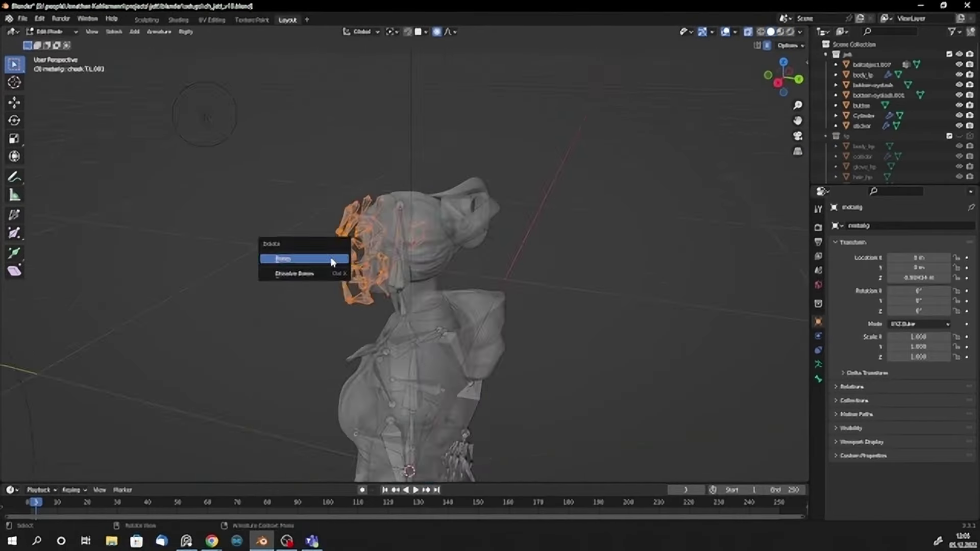
click(333, 263)
- Move the thumb bone into place and parent the outfit meshes to the armature with automatic weights
key(g)
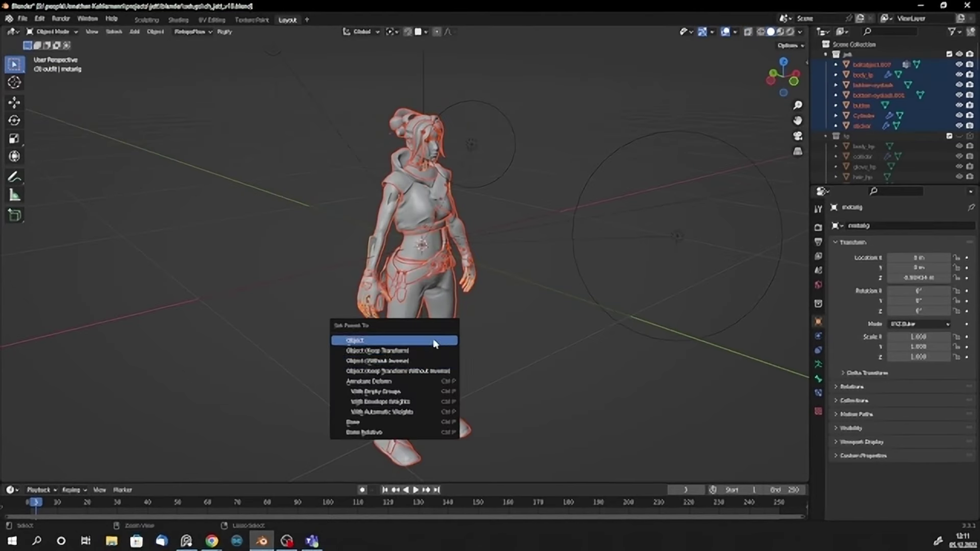
click(422, 415)
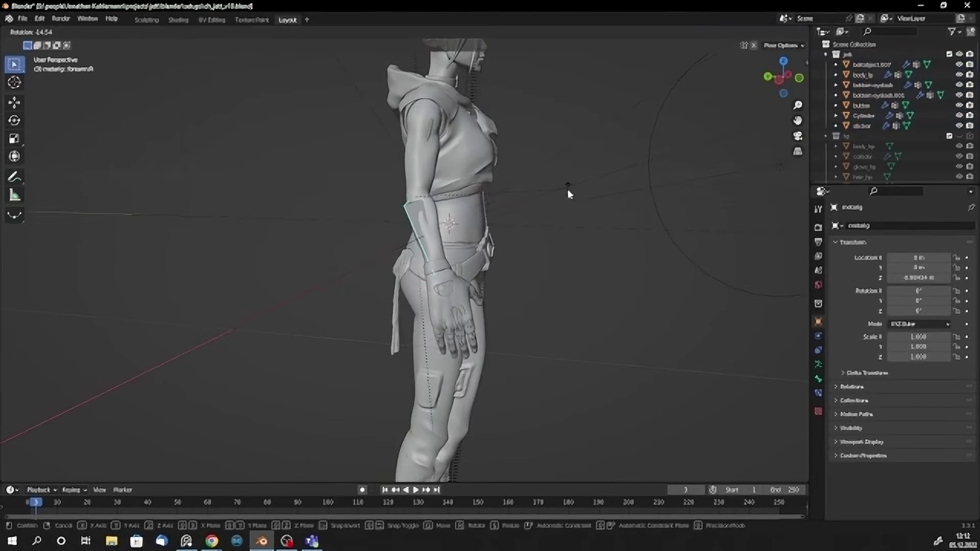
click(570, 194)
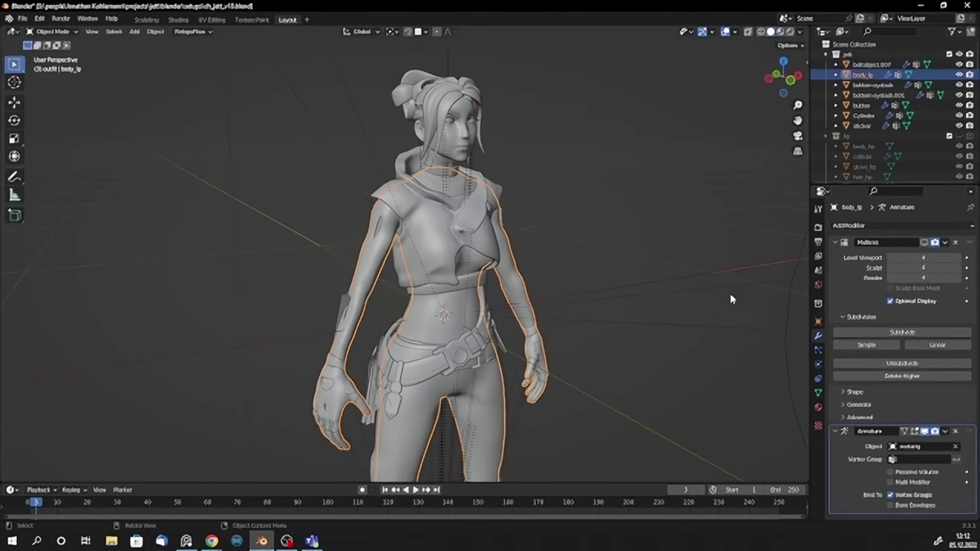
- Parent the hair and eyes to the head bone, then test by rotating the head around Z
shift+middle_drag(730, 299, 362, 223)
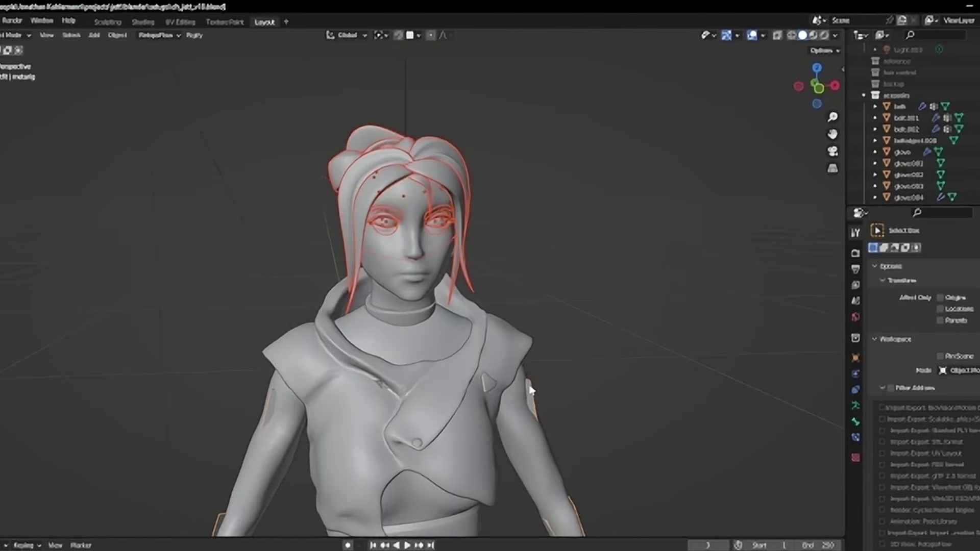
middle_drag(480, 286, 426, 258)
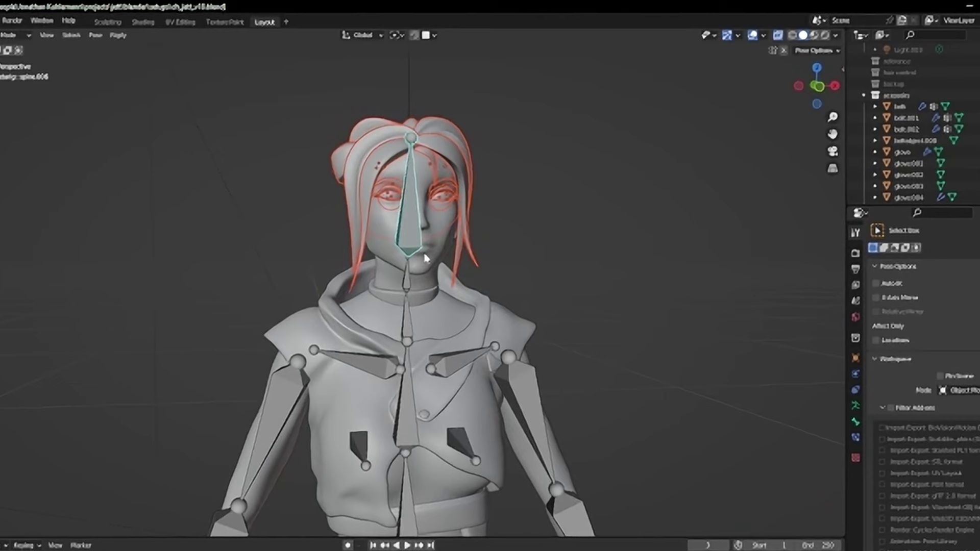
key(ctrl+p)
click(422, 266)
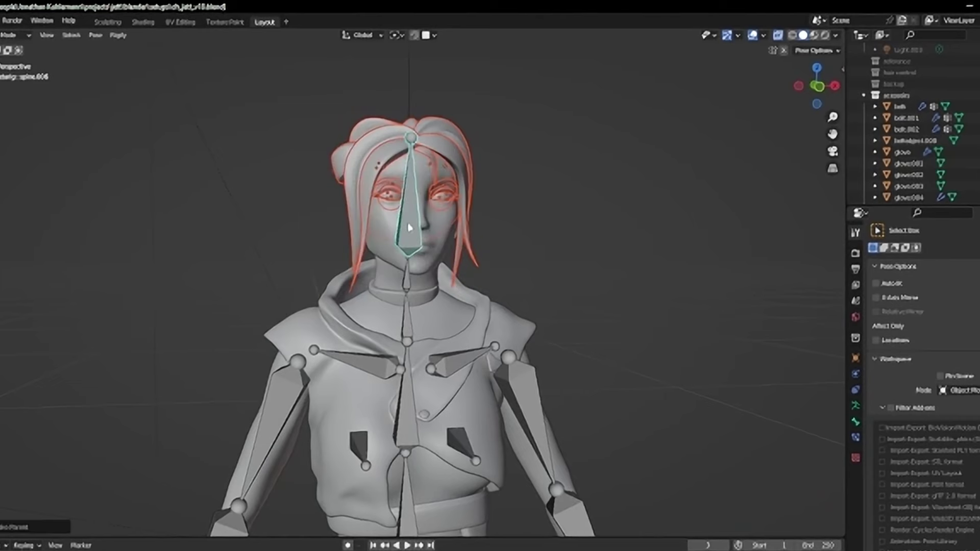
key(r)
key(z)
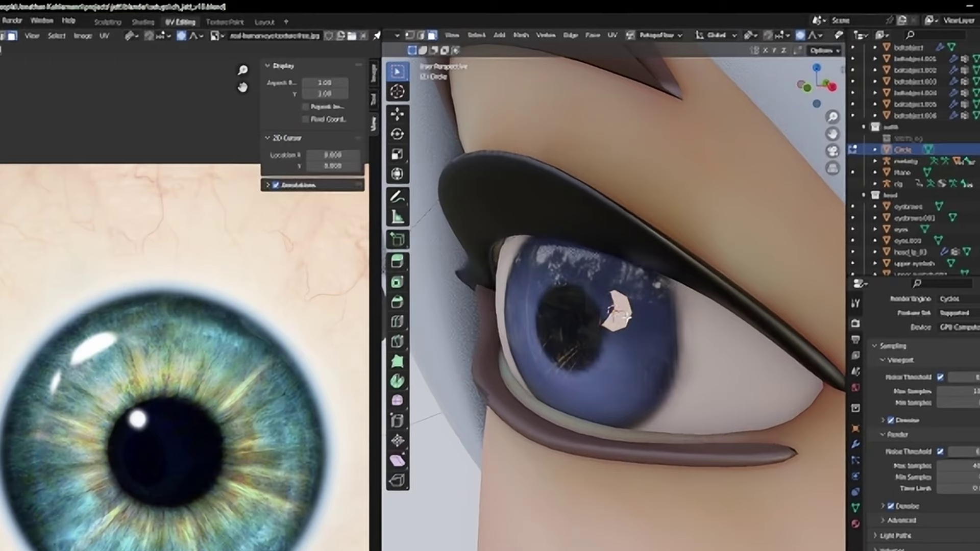
- Confirm the head bone rotation and zoom the viewport
key(Return)
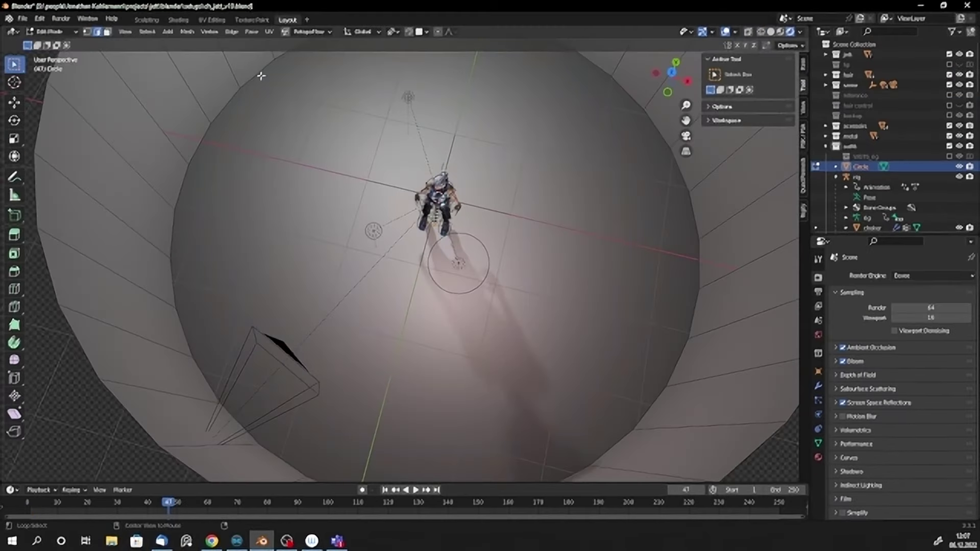
scroll(334, 127, up, 1)
scroll(332, 125, up, 2)
scroll(312, 113, up, 1)
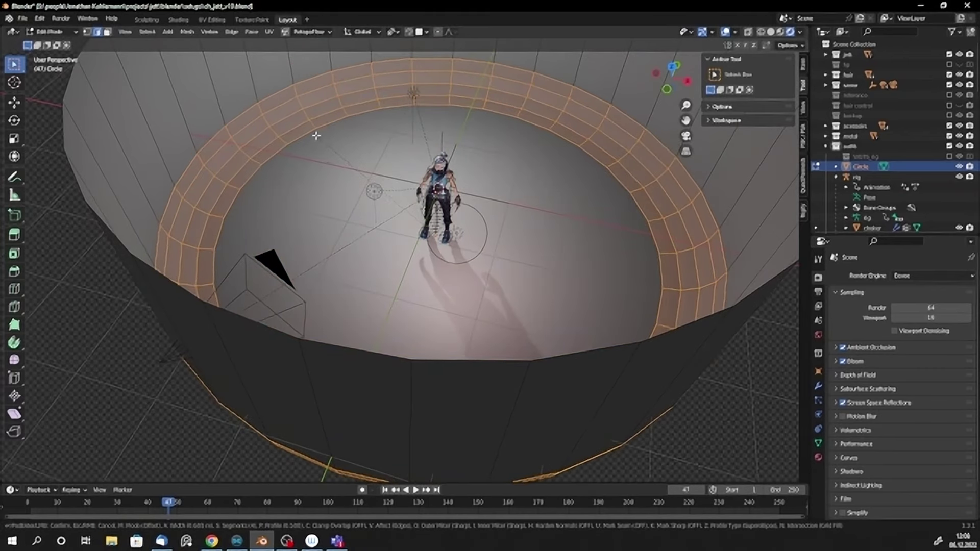
- Cancel the backdrop edge bevel, leave Edit Mode, and orbit to a high view of the character
right_click(317, 135)
key(Tab)
right_click(364, 137)
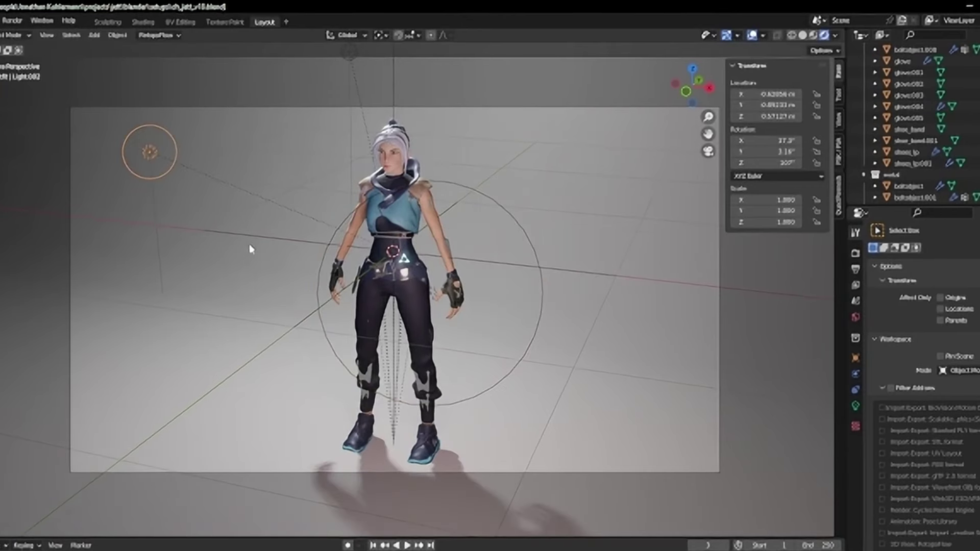
middle_drag(250, 249, 328, 267)
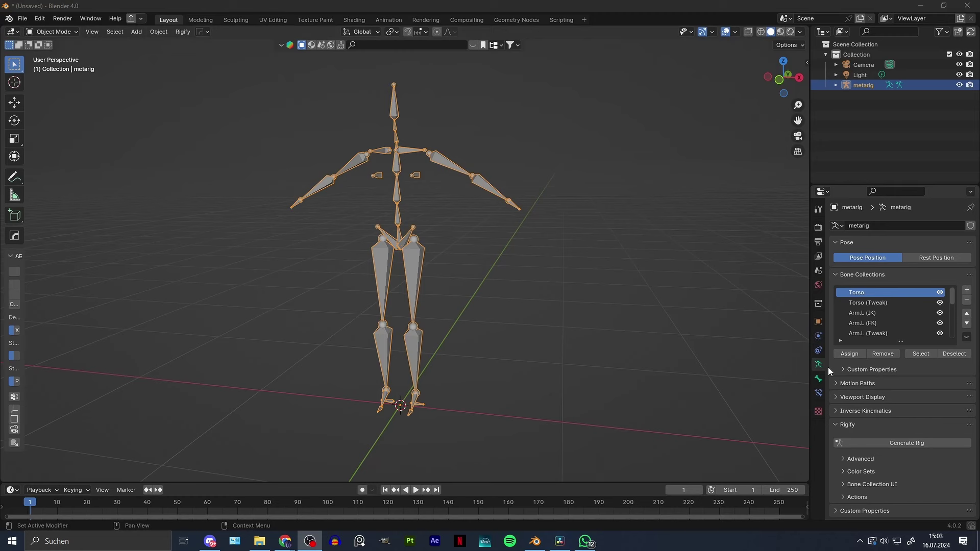
- Generate the control rig from the metarig, then move the hand_ik.L control in Pose Mode to test it
click(888, 445)
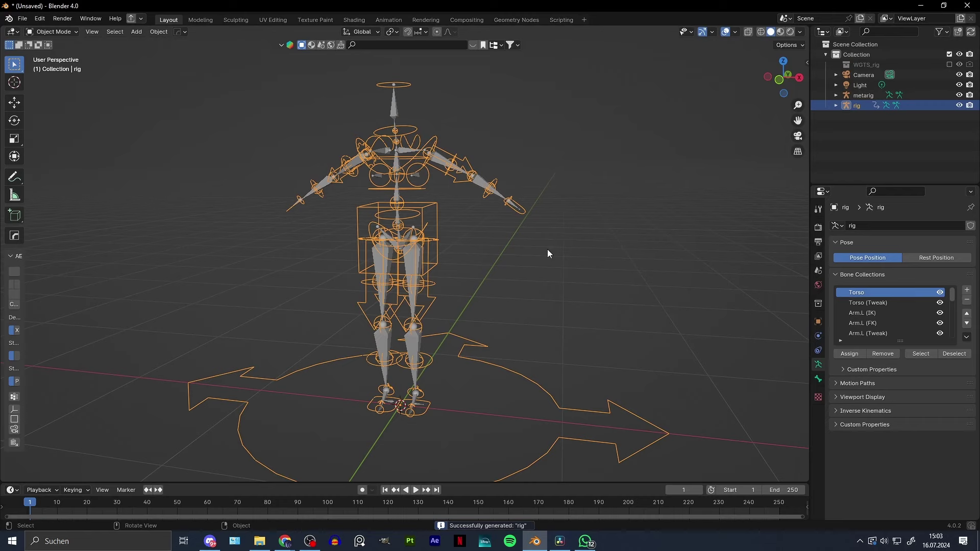
key(ctrl+Tab)
click(514, 209)
key(g)
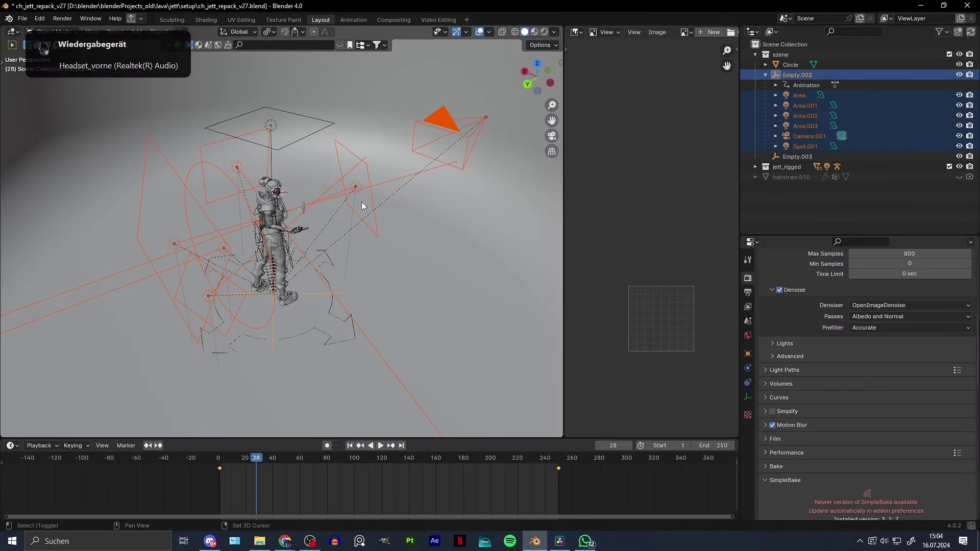
- Parent the lights and camera to Empty.002 with Object (Keep Transform)
middle_drag(362, 201, 302, 291)
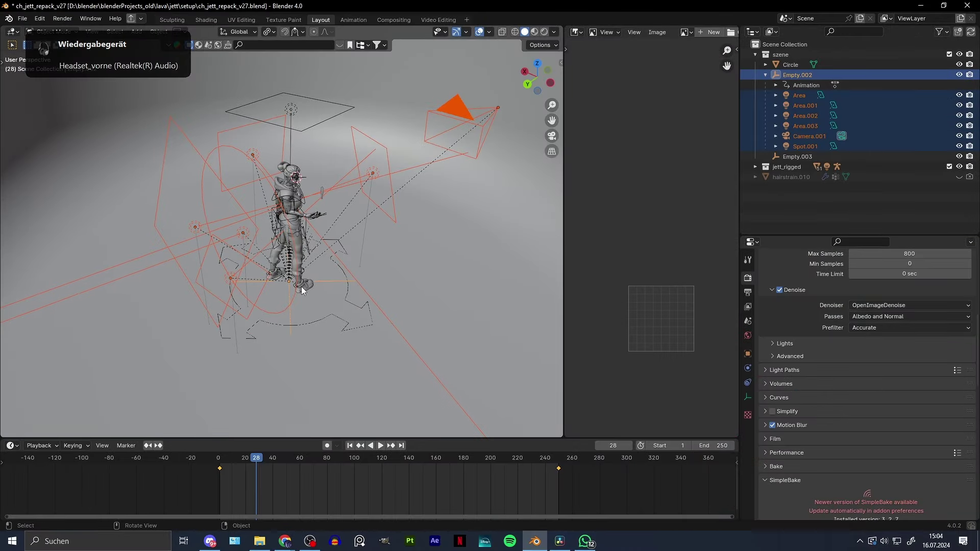
key(ctrl+p)
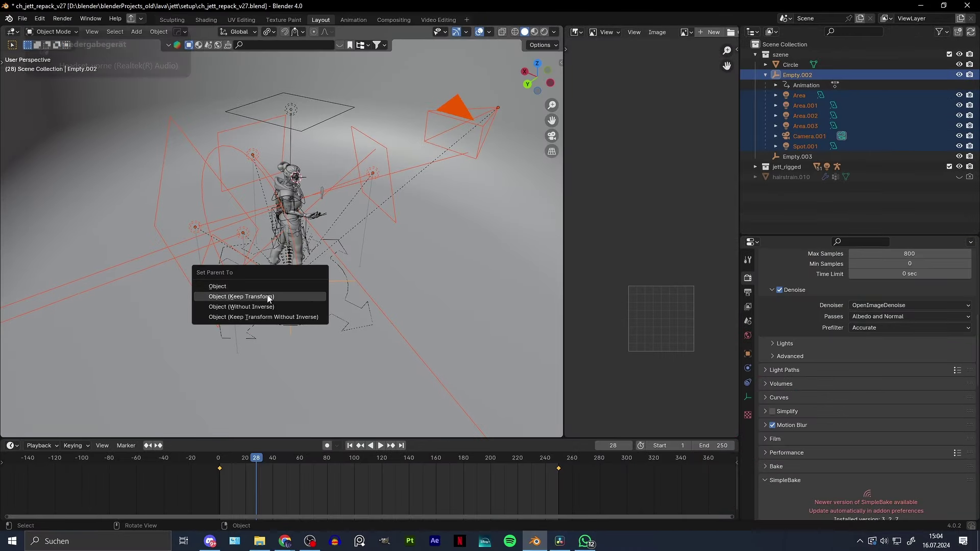
click(267, 297)
- Play the turntable animation in rendered viewport shading, then stop playback
key(space)
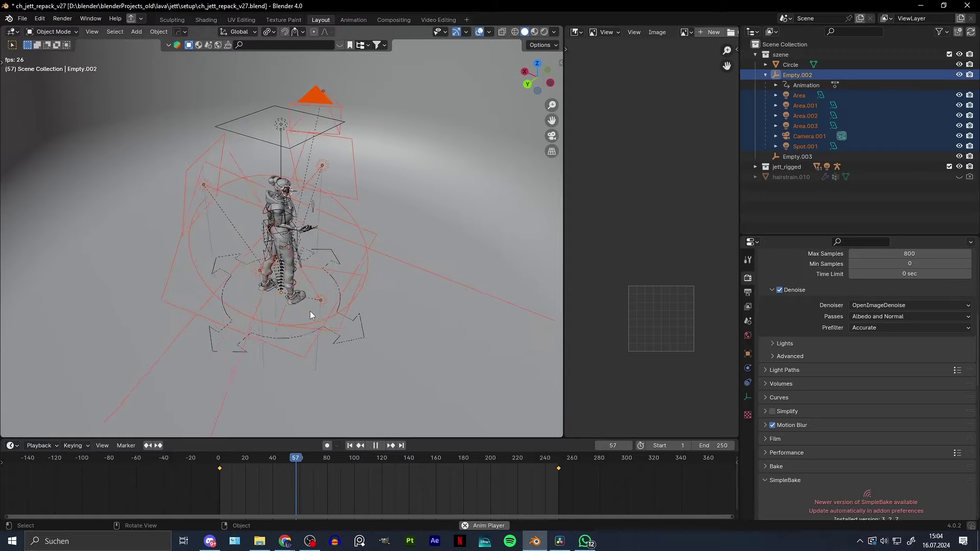
click(310, 311)
key(z)
click(512, 285)
key(space)
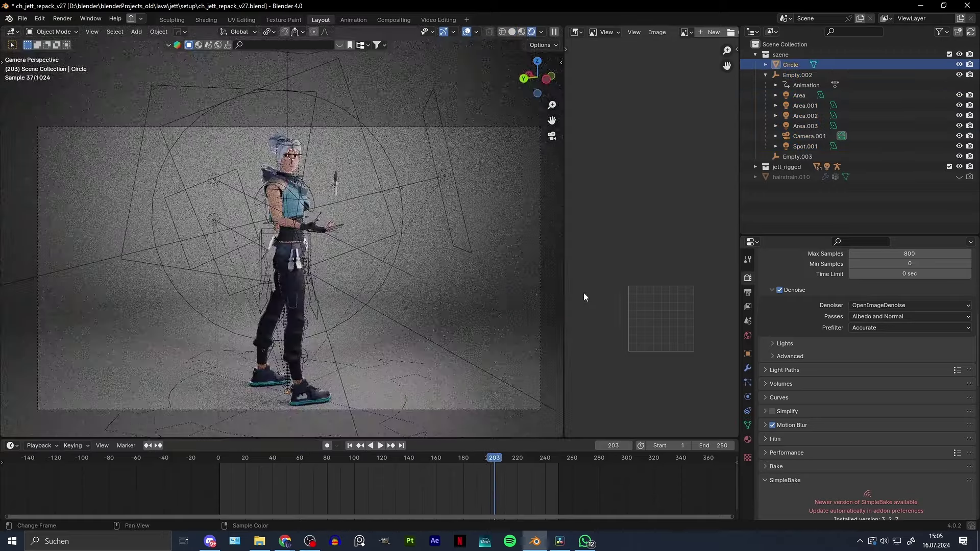